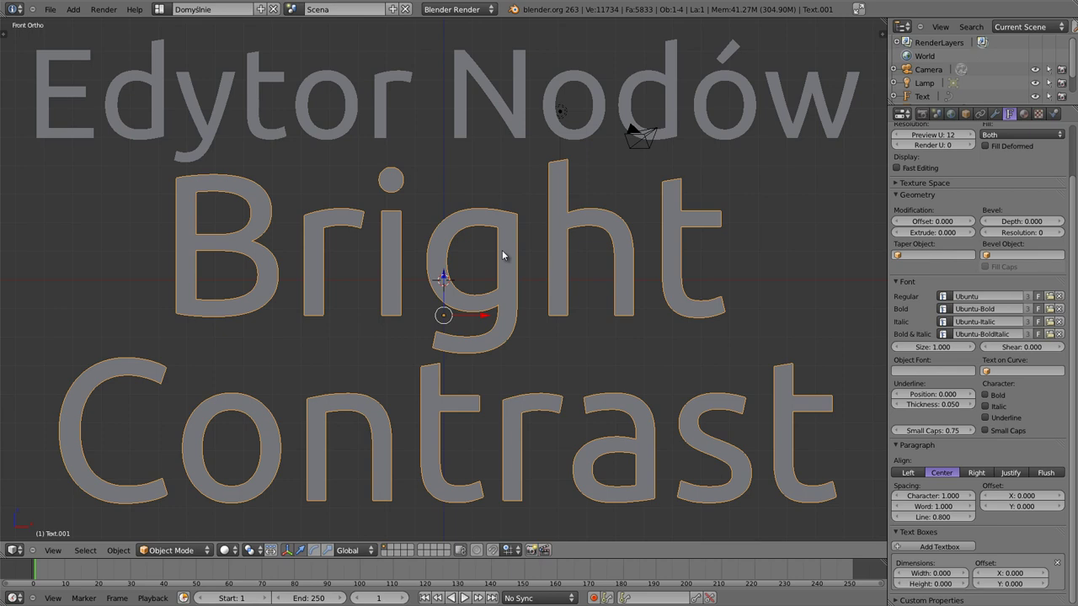
# Step: In the compositor, enlarge both Image nodes and stack img_2944.jpg above the fence image img_2786.jpg at top-left
pyautogui.hotkey('shift', 'F3')
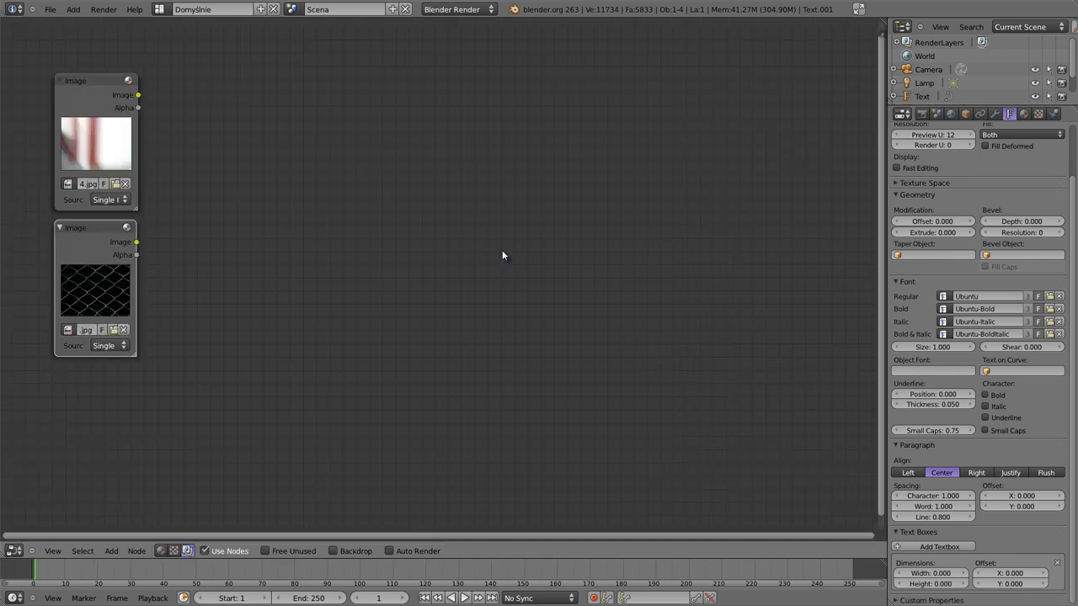
pyautogui.moveTo(89, 82); pyautogui.dragTo(82, 71)
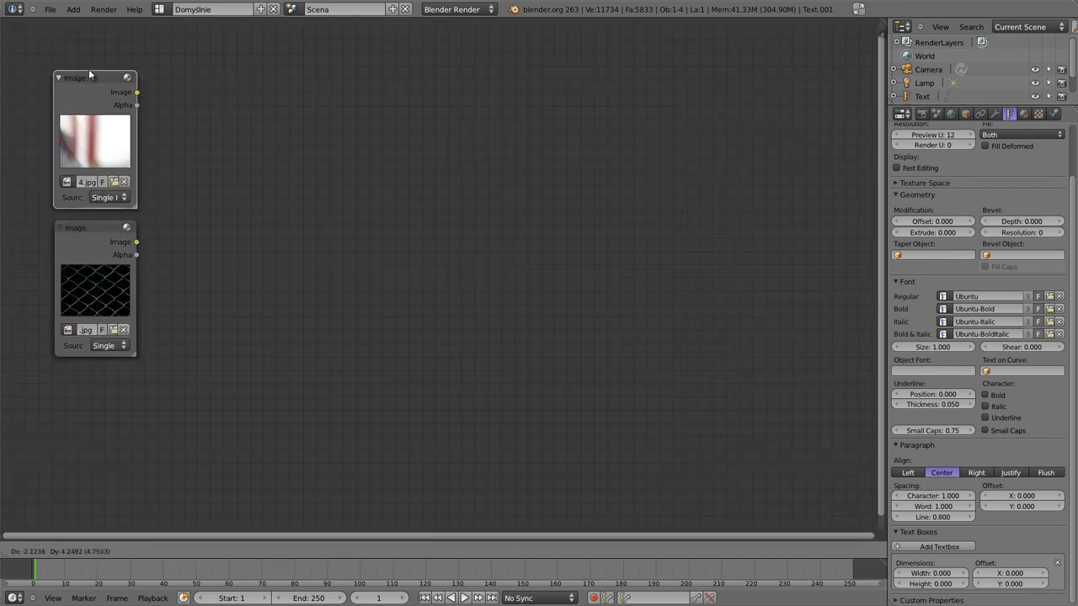
pyautogui.moveTo(90, 231)
pyautogui.mouseDown()
pyautogui.moveTo(78, 230)
pyautogui.moveTo(227, 241)
pyautogui.mouseUp()
pyautogui.moveTo(128, 71); pyautogui.dragTo(120, 29)
pyautogui.moveTo(74, 251); pyautogui.dragTo(63, 280)
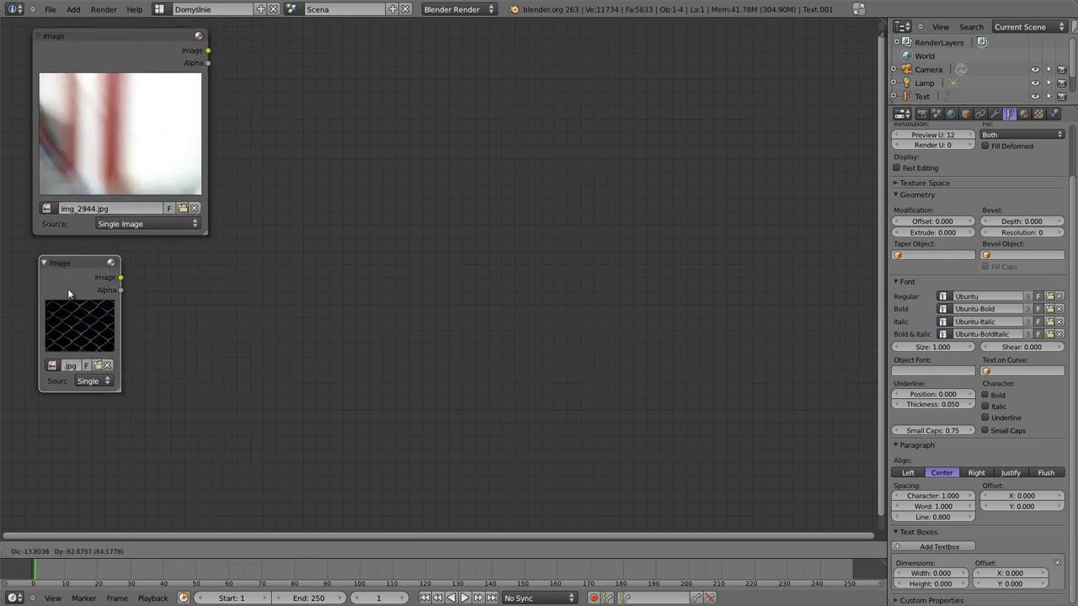
pyautogui.moveTo(109, 392); pyautogui.dragTo(206, 454)
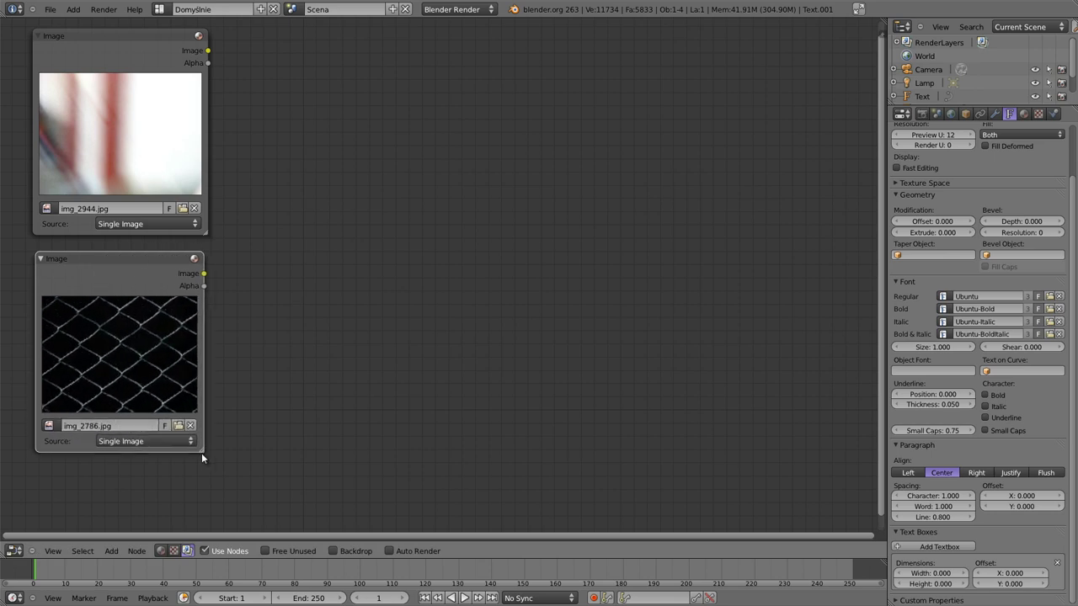
pyautogui.moveTo(117, 256); pyautogui.dragTo(113, 254)
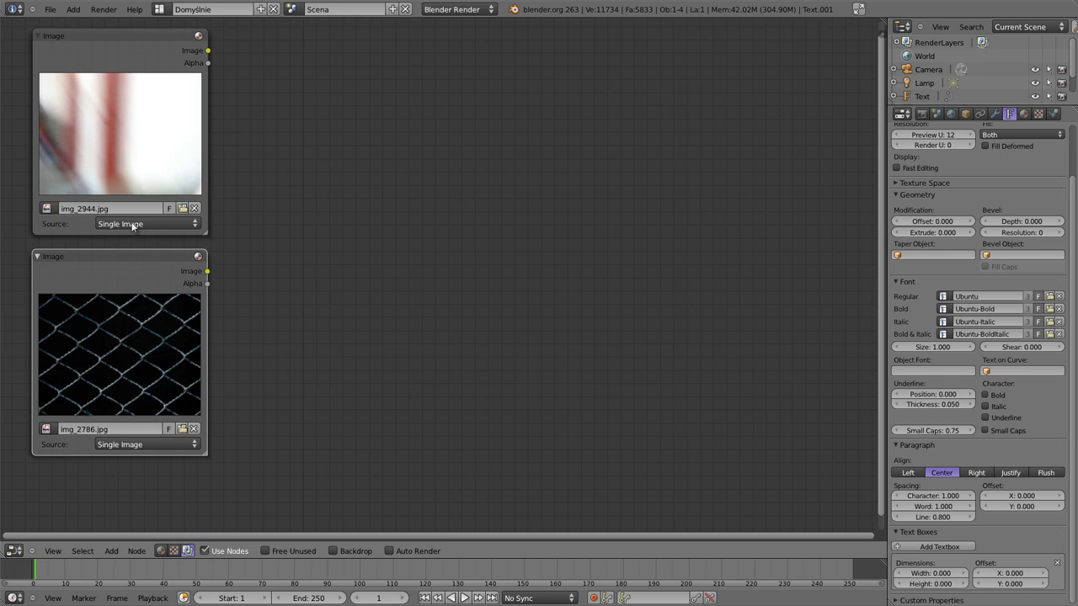
pyautogui.moveTo(118, 38); pyautogui.dragTo(114, 40)
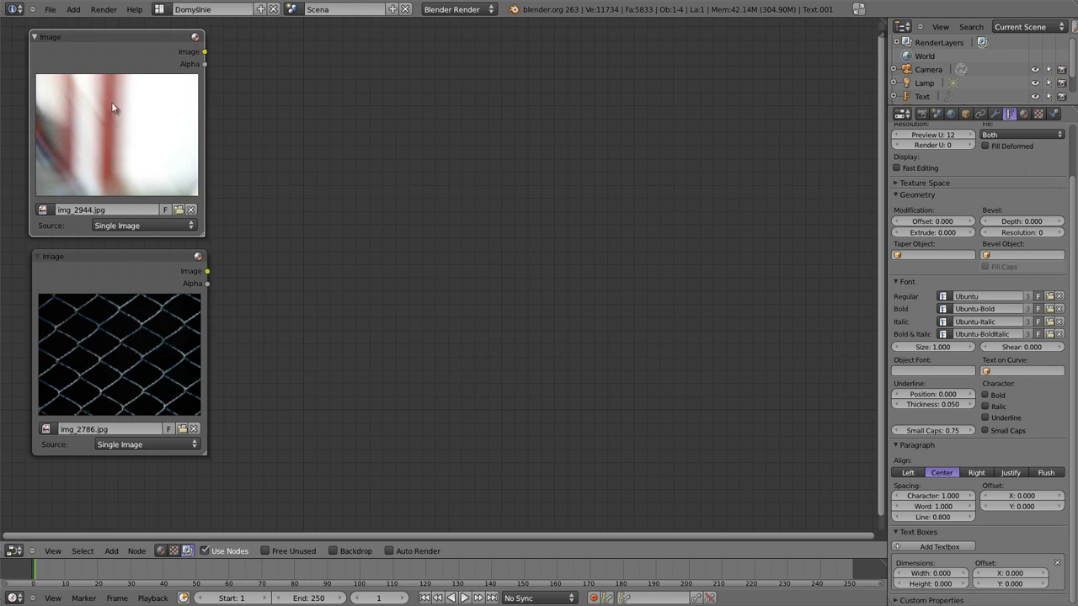
pyautogui.hotkey('shift', 'a')
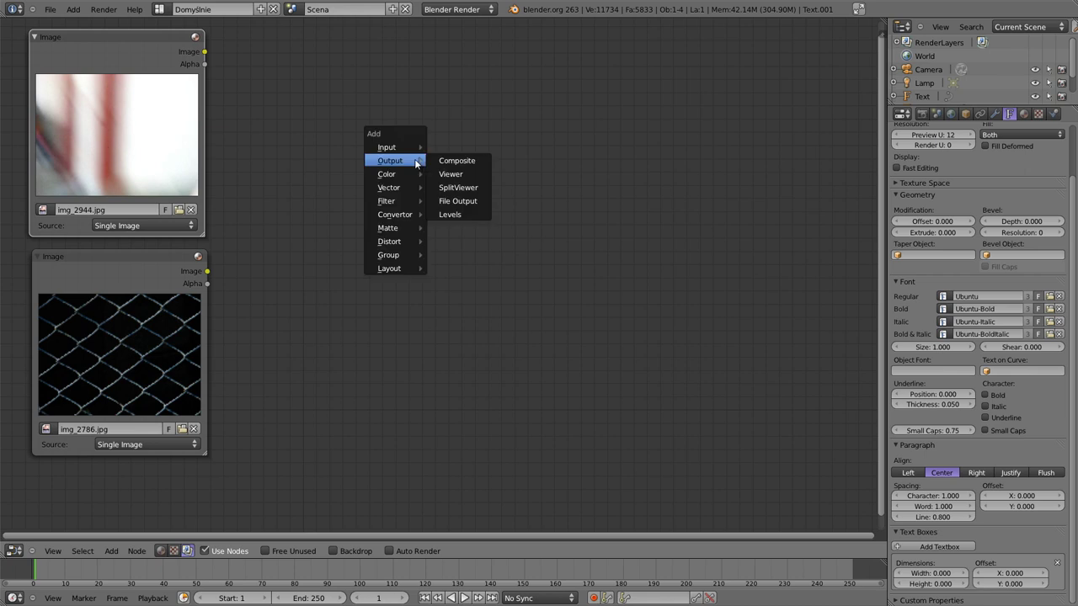
# Step: Add a SplitViewer node, maximize the node editor, and link img_2944.jpg to the SplitViewer's first input
pyautogui.click(471, 189)
pyautogui.click(529, 237)
pyautogui.hotkey('ctrl', 'Up')
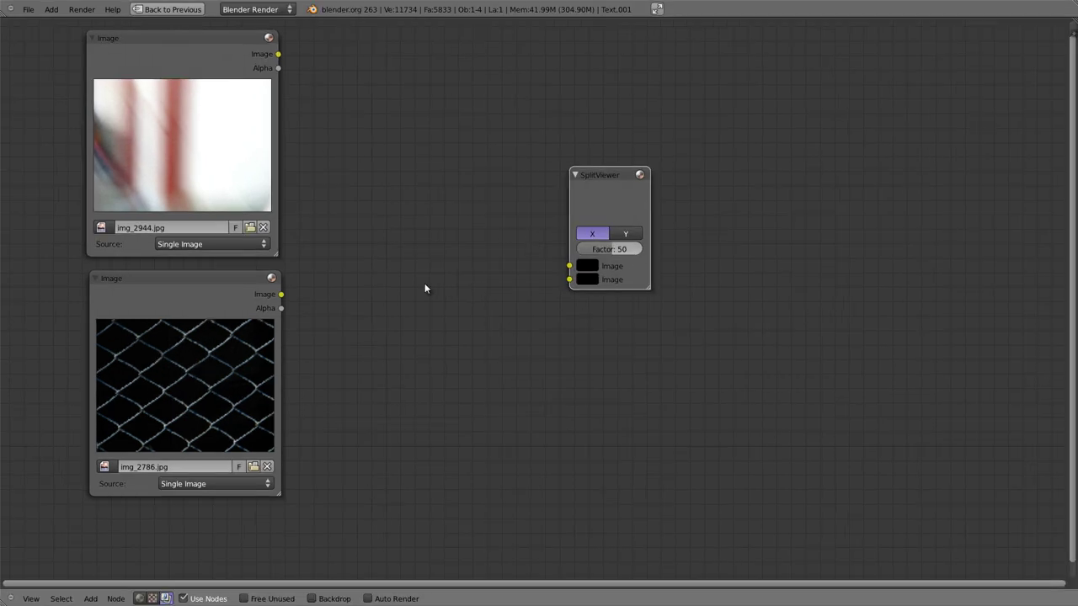
pyautogui.moveTo(383, 147); pyautogui.dragTo(339, 160, button='middle')
pyautogui.moveTo(564, 184)
pyautogui.mouseDown()
pyautogui.moveTo(516, 84)
pyautogui.moveTo(681, 107)
pyautogui.moveTo(418, 95)
pyautogui.mouseUp()
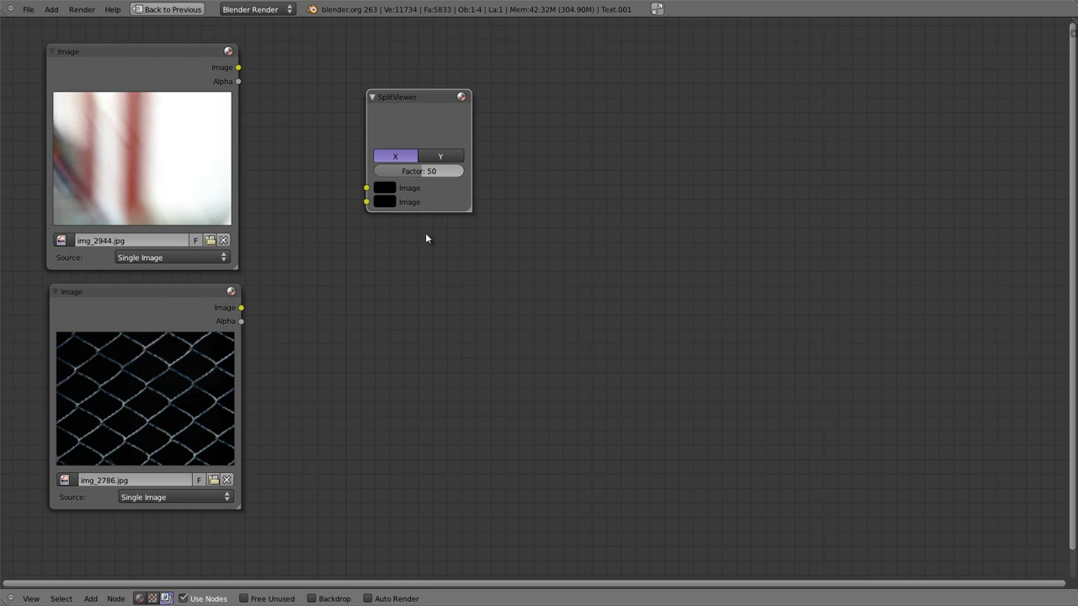
pyautogui.moveTo(239, 67); pyautogui.dragTo(357, 192)
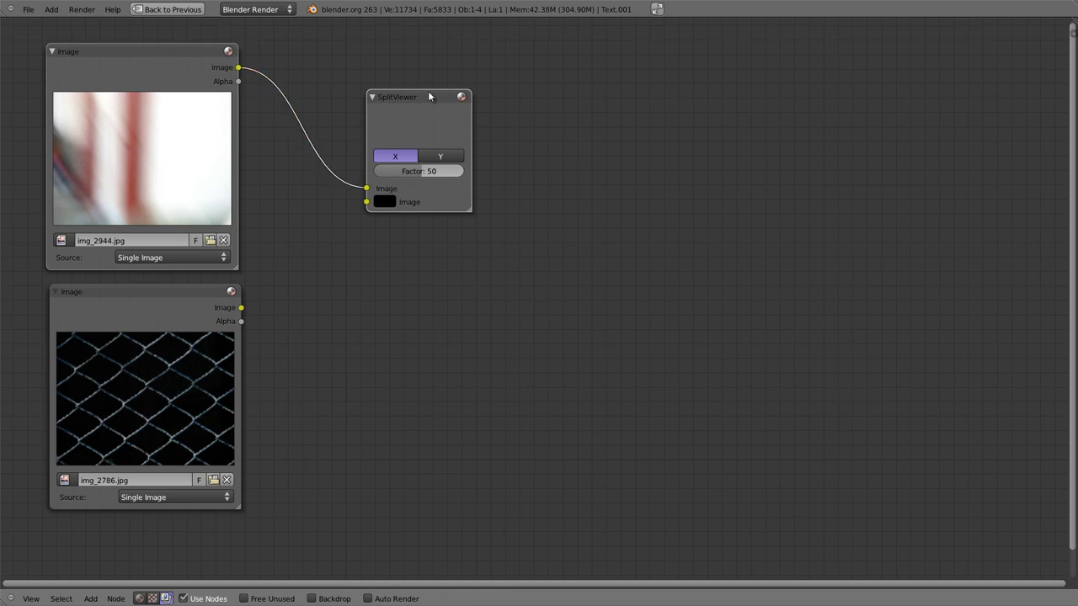
pyautogui.moveTo(428, 92); pyautogui.dragTo(602, 39)
# Step: Insert a Bright/Contrast node fed by img_2944.jpg into the SplitViewer's second input
pyautogui.hotkey('shift', 'a')
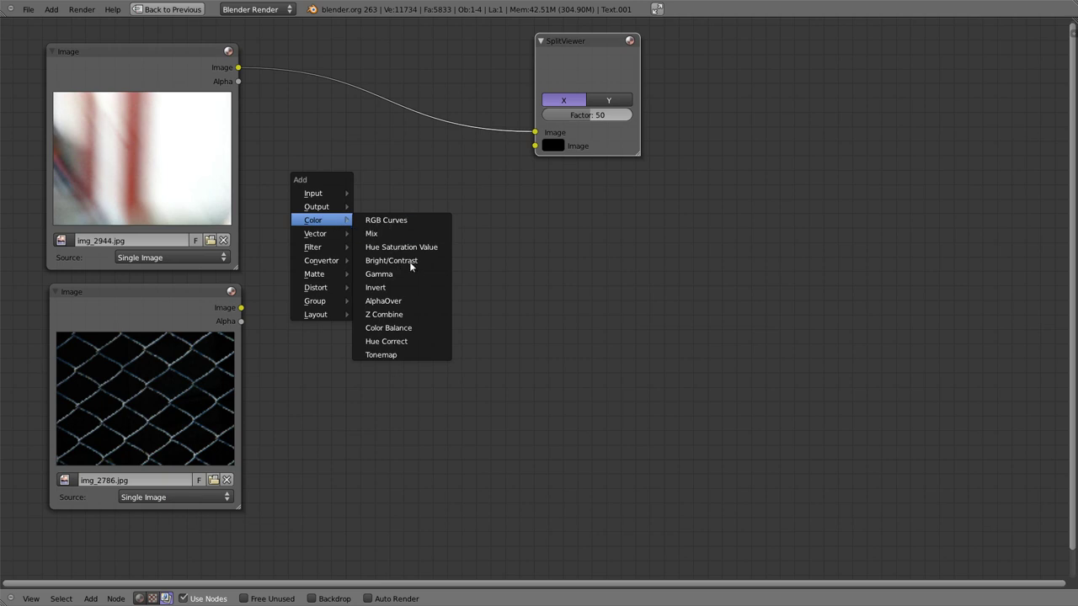
pyautogui.click(410, 262)
pyautogui.click(394, 140)
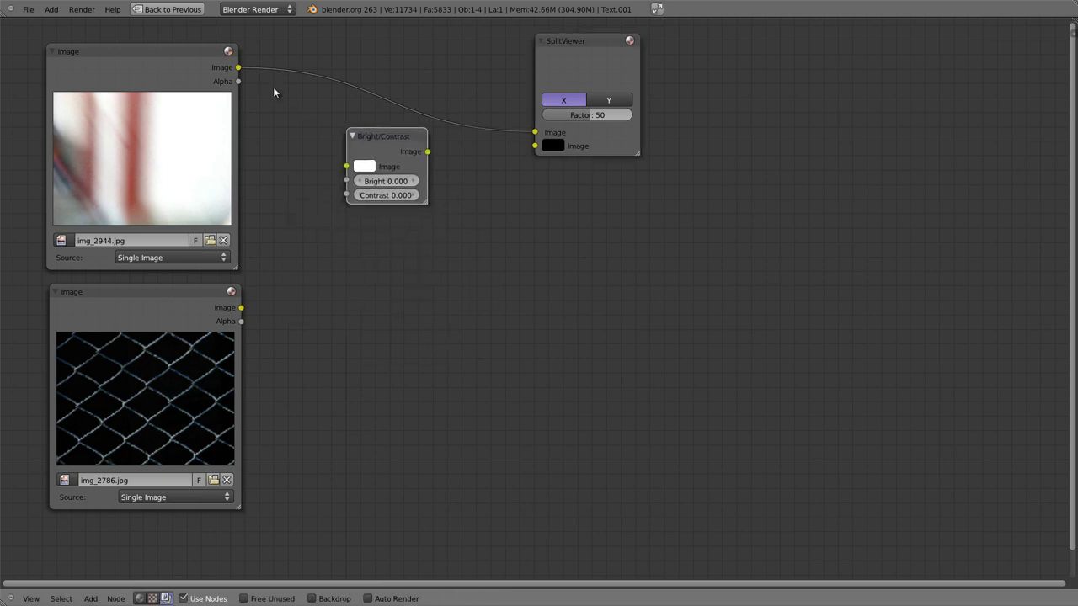
pyautogui.moveTo(236, 67); pyautogui.dragTo(345, 165)
pyautogui.moveTo(427, 151)
pyautogui.mouseDown()
pyautogui.moveTo(482, 163)
pyautogui.moveTo(534, 146)
pyautogui.mouseUp()
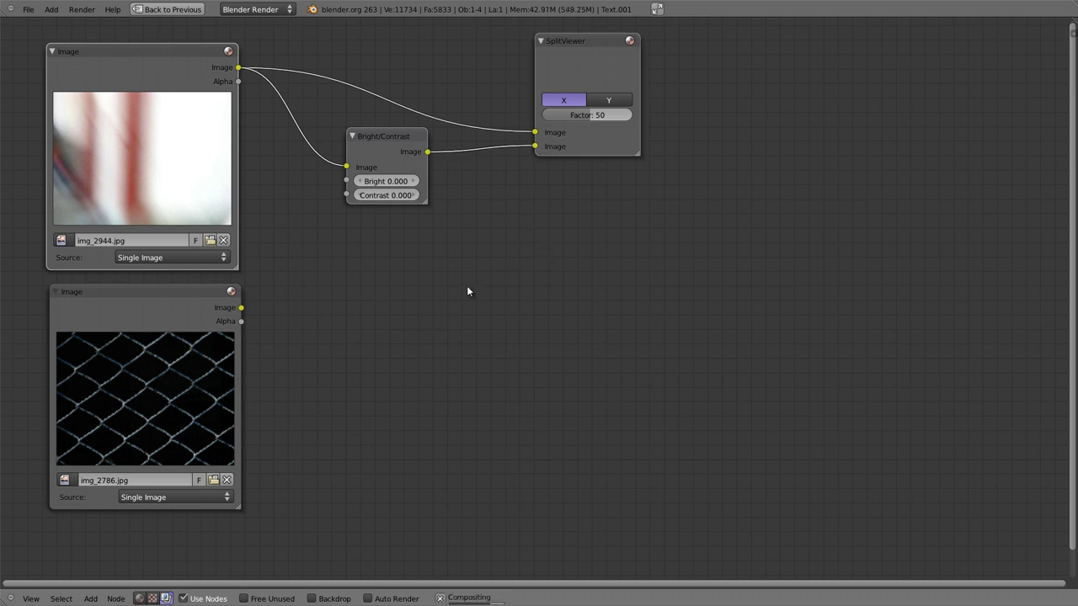
# Step: Show the viewer result as a shrunken backdrop at lower right, split along Y
pyautogui.click(311, 599)
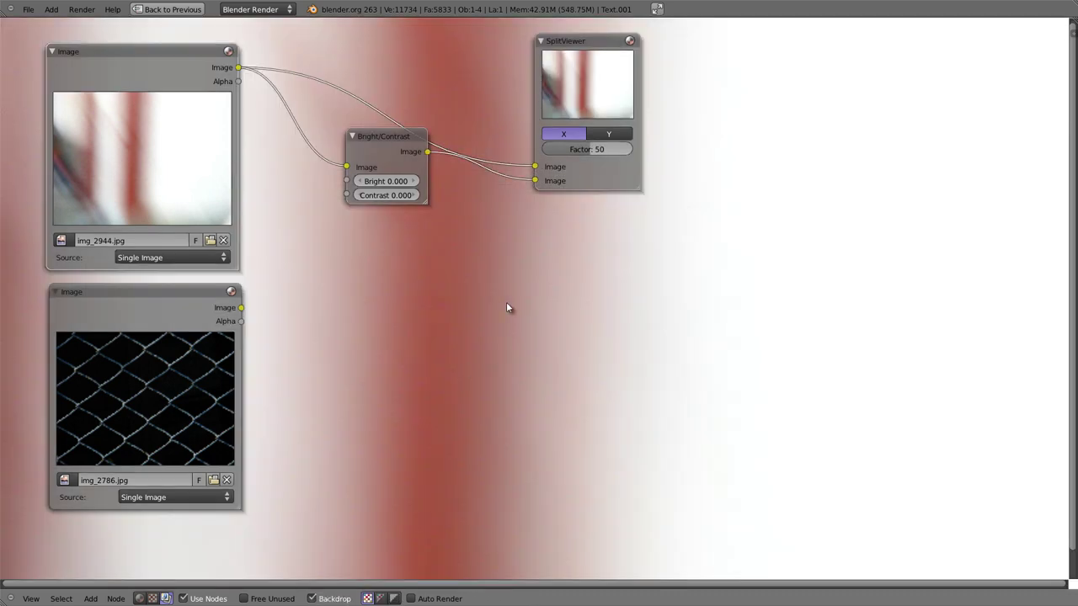
pyautogui.press('v')
pyautogui.press('v')
pyautogui.press('v')
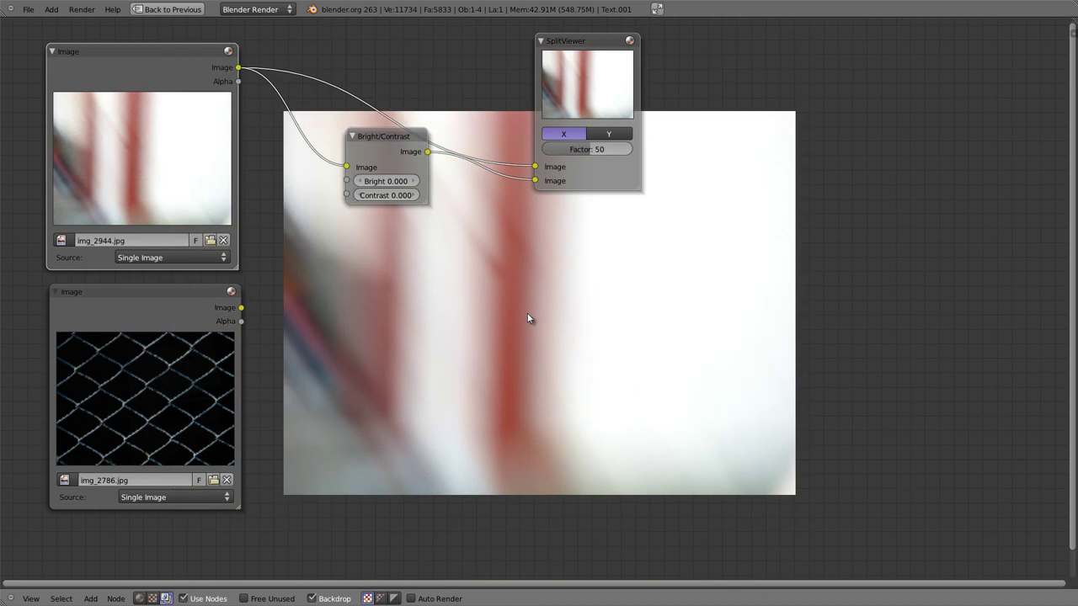
pyautogui.press('v')
pyautogui.moveTo(484, 315)
pyautogui.keyDown('alt'); pyautogui.mouseDown(button='middle')
pyautogui.moveTo(753, 363)
pyautogui.moveTo(775, 390)
pyautogui.moveTo(764, 404)
pyautogui.mouseUp(button='middle'); pyautogui.keyUp('alt')
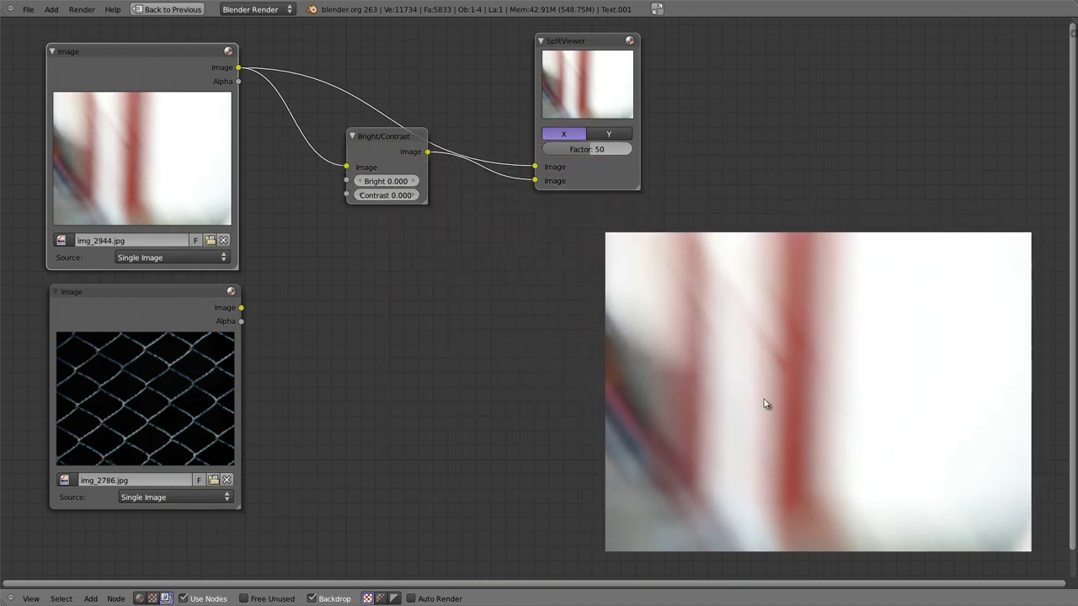
pyautogui.click(600, 134)
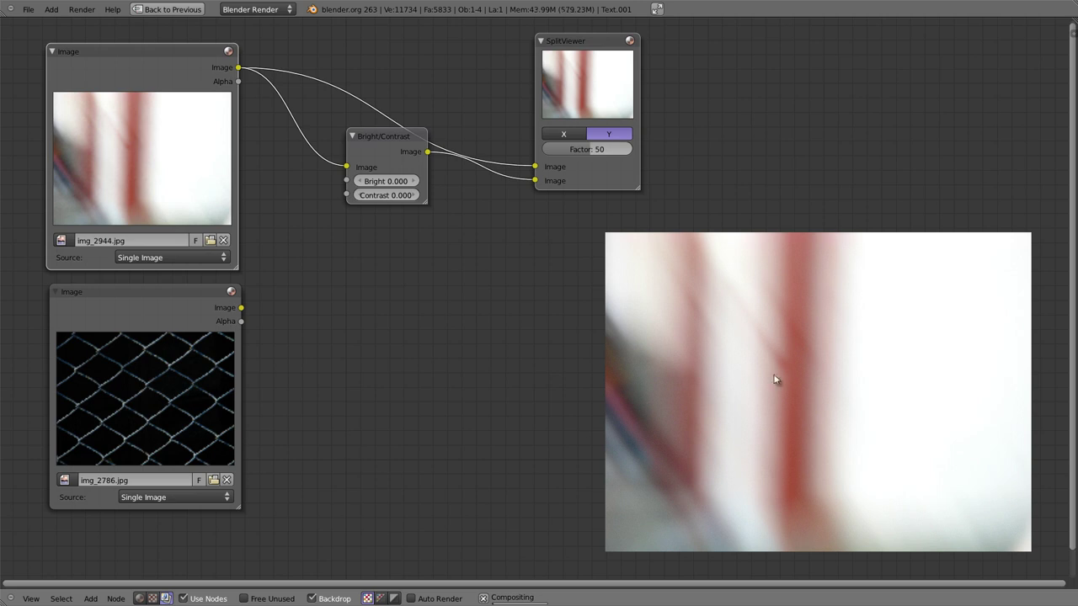
# Step: Reposition and widen the Bright/Contrast node and narrow both Image nodes
pyautogui.moveTo(391, 140)
pyautogui.mouseDown()
pyautogui.moveTo(370, 167)
pyautogui.moveTo(367, 197)
pyautogui.mouseUp()
pyautogui.moveTo(416, 250)
pyautogui.mouseDown()
pyautogui.moveTo(464, 284)
pyautogui.moveTo(461, 246)
pyautogui.mouseUp()
pyautogui.moveTo(416, 180); pyautogui.dragTo(392, 199)
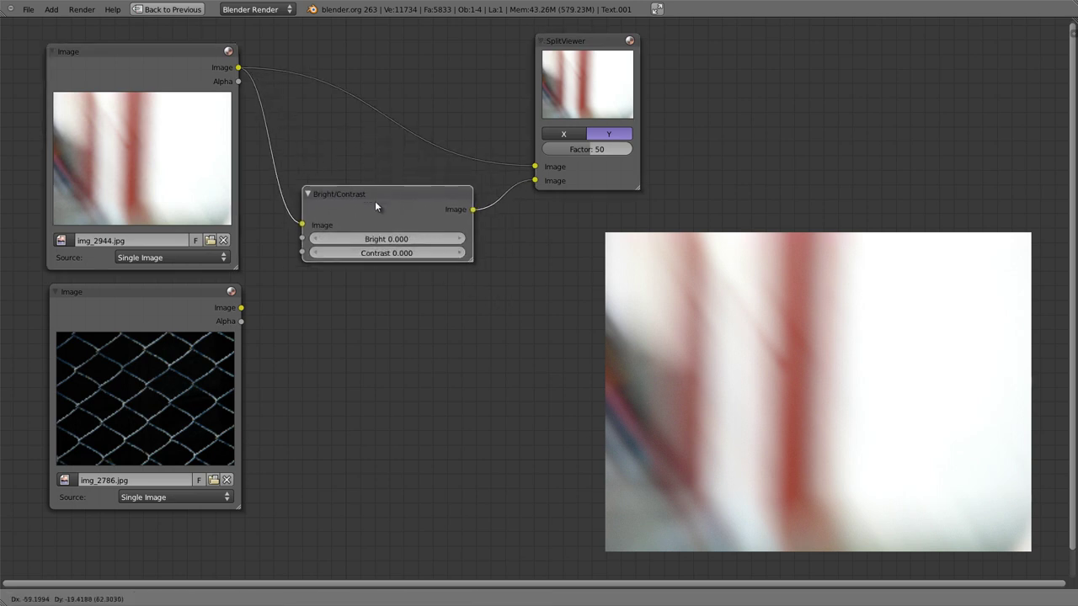
pyautogui.scroll(4, 392, 199)
pyautogui.moveTo(177, 296); pyautogui.dragTo(108, 244)
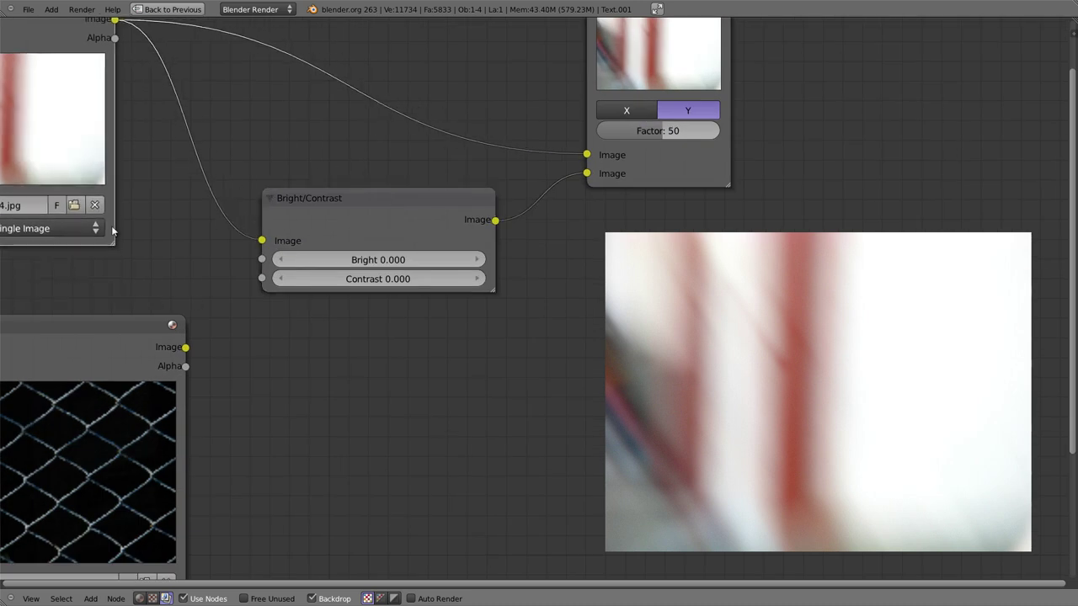
pyautogui.moveTo(132, 343); pyautogui.dragTo(121, 250)
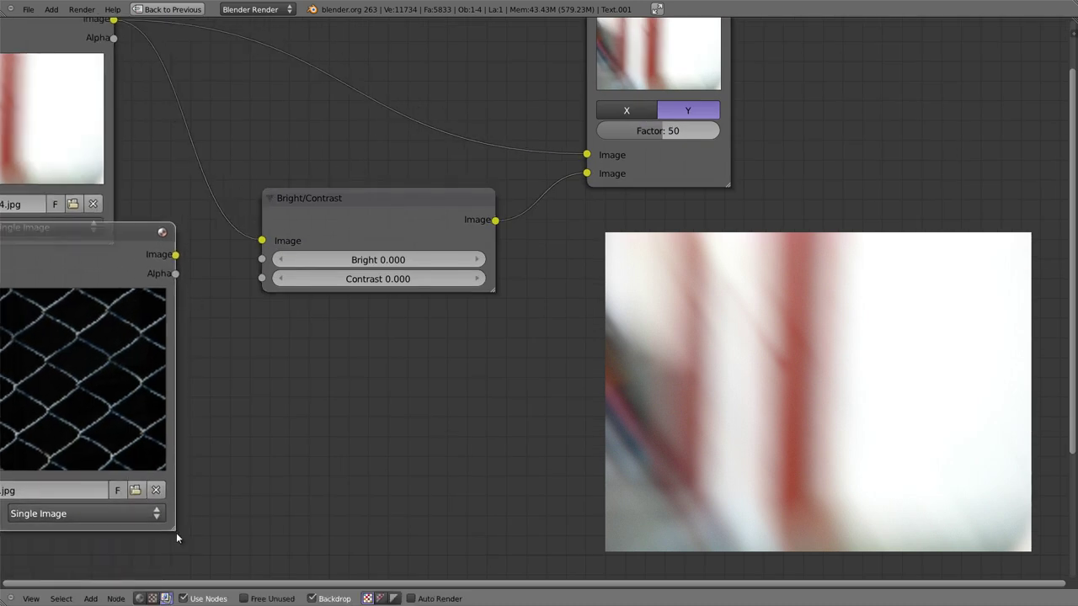
pyautogui.moveTo(175, 530); pyautogui.dragTo(101, 463)
# Step: Narrow the SplitViewer and shift it left, and move img_2944.jpg's node up-left
pyautogui.moveTo(214, 254)
pyautogui.mouseDown(button='middle')
pyautogui.moveTo(218, 283)
pyautogui.moveTo(356, 311)
pyautogui.mouseUp(button='middle')
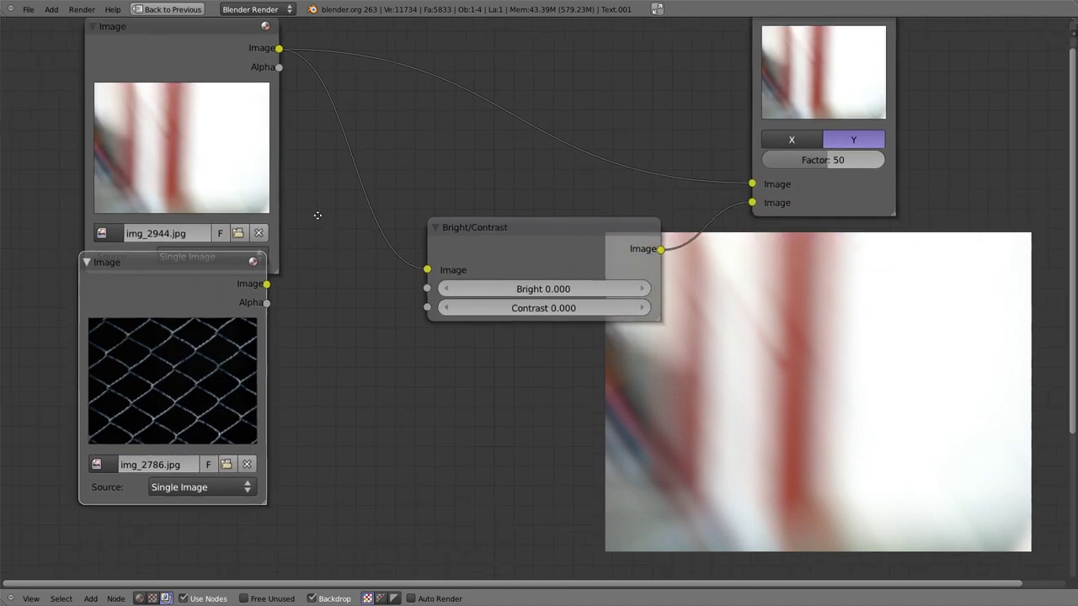
pyautogui.moveTo(523, 252); pyautogui.dragTo(414, 179)
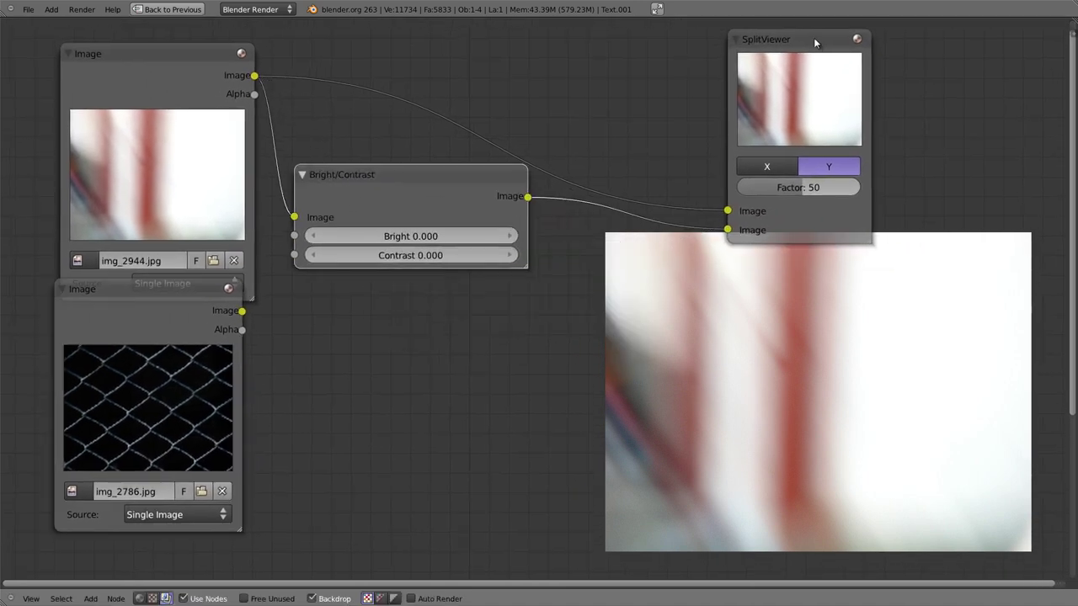
pyautogui.moveTo(814, 37); pyautogui.dragTo(674, 33)
pyautogui.moveTo(730, 240); pyautogui.dragTo(673, 192)
pyautogui.moveTo(645, 33); pyautogui.dragTo(620, 38)
pyautogui.scroll(1, 475, 195)
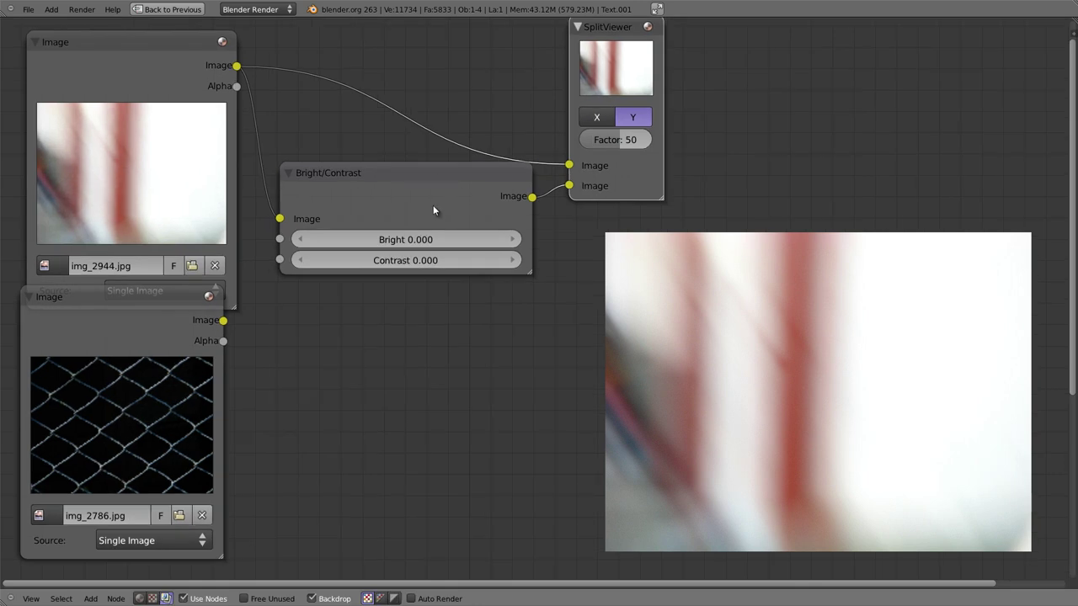
pyautogui.moveTo(426, 174); pyautogui.dragTo(431, 189)
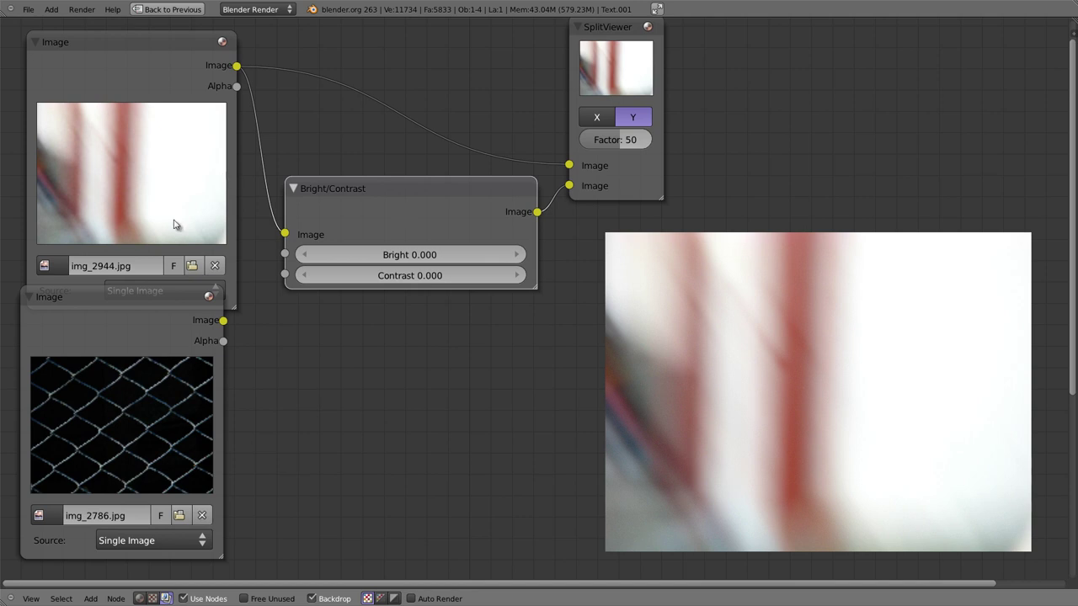
pyautogui.moveTo(138, 41); pyautogui.dragTo(123, 33)
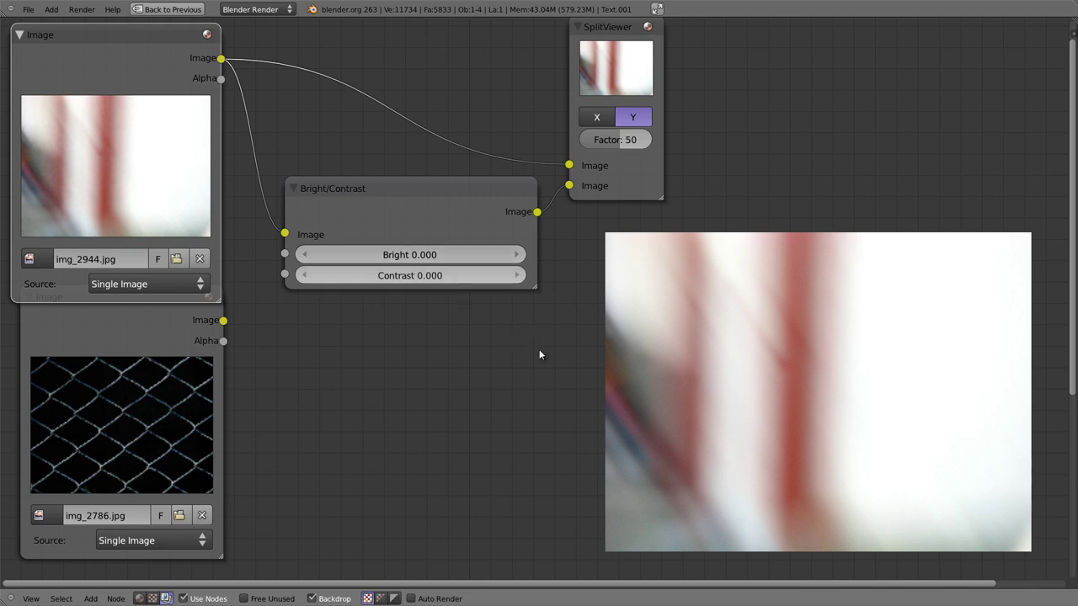
pyautogui.click(415, 258)
pyautogui.write('100')
pyautogui.press('Return')
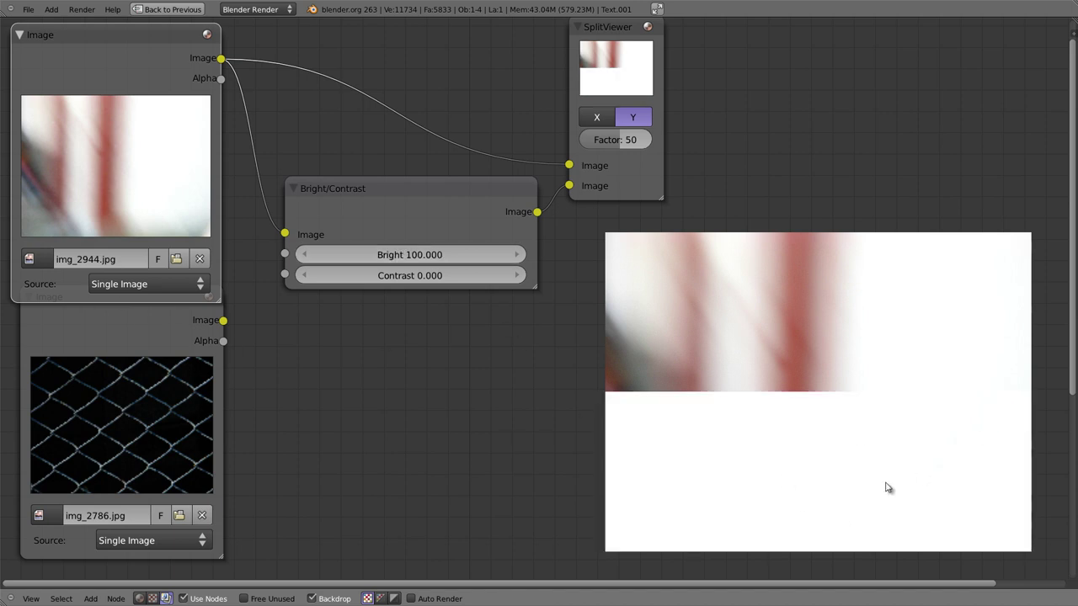
pyautogui.moveTo(615, 140)
pyautogui.mouseDown()
pyautogui.moveTo(563, 140)
pyautogui.moveTo(785, 152)
pyautogui.mouseUp()
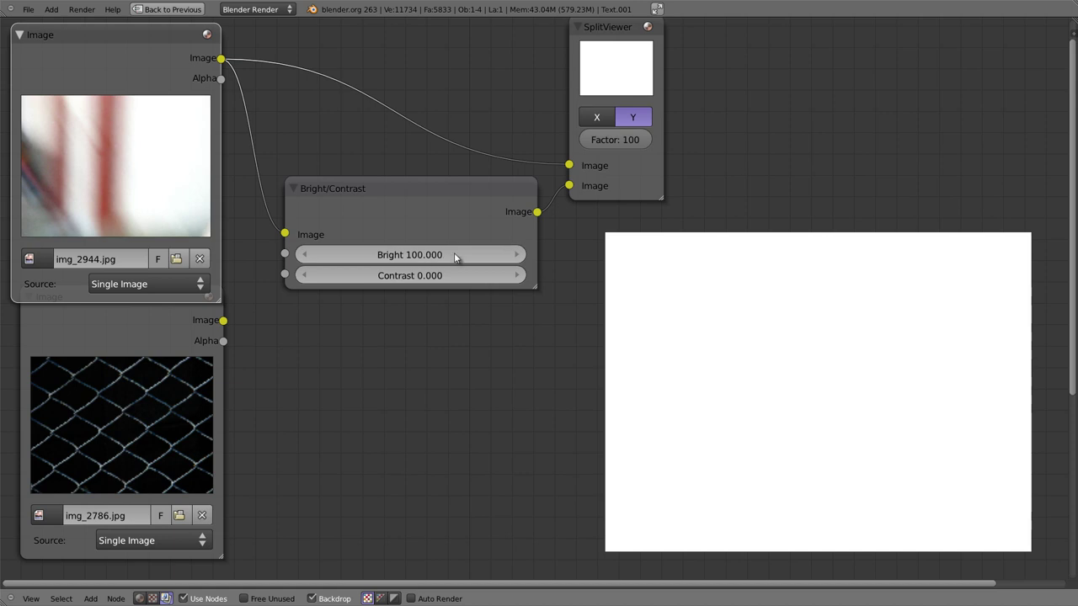
pyautogui.moveTo(454, 254); pyautogui.dragTo(483, 260)
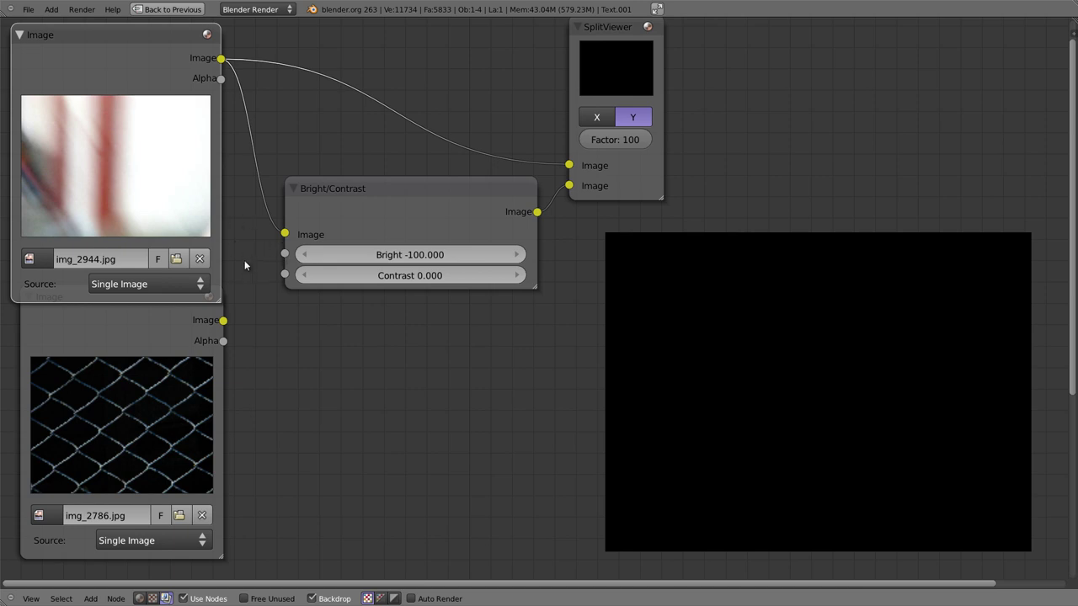
pyautogui.moveTo(407, 192); pyautogui.dragTo(404, 193)
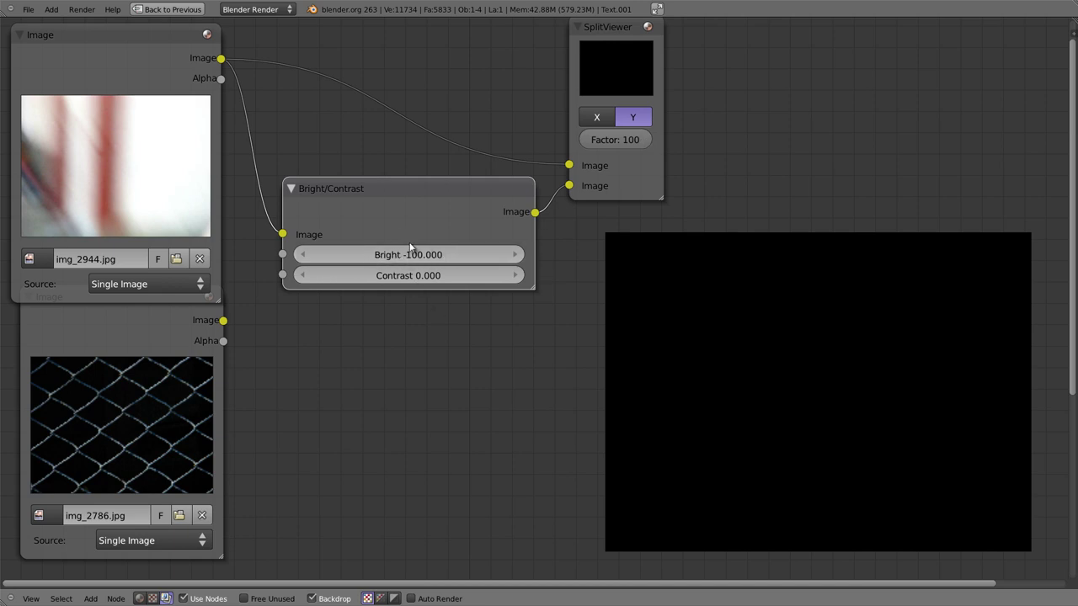
pyautogui.click(399, 257)
pyautogui.write('0')
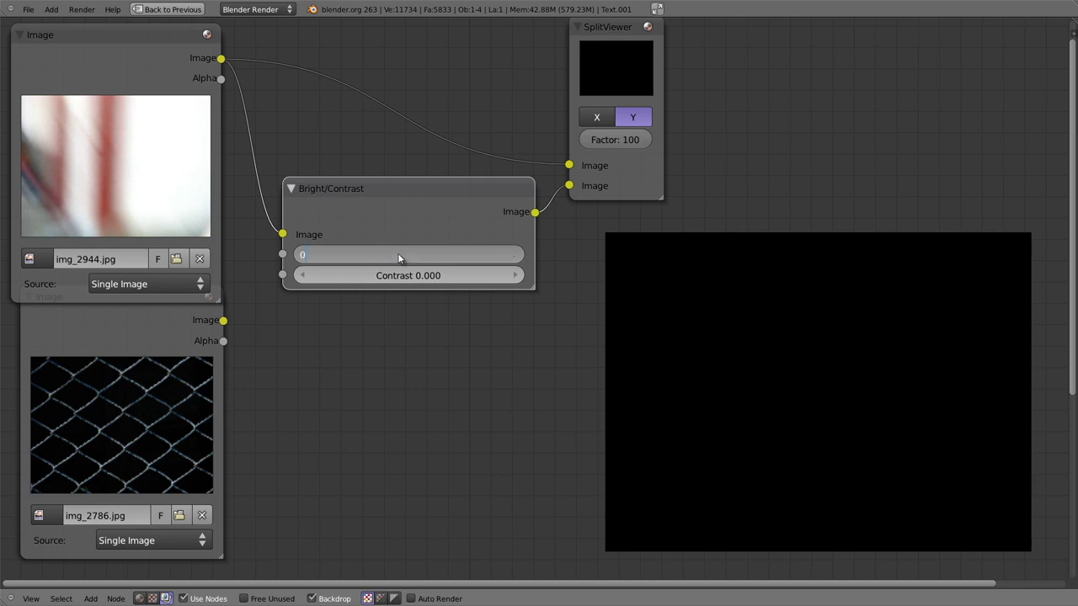
pyautogui.press('Return')
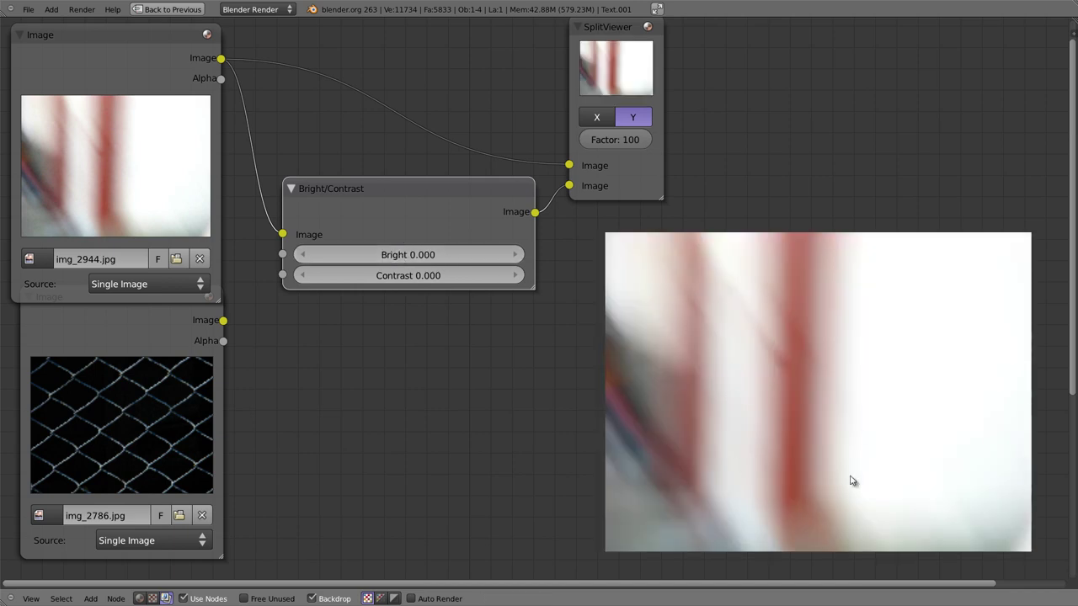
pyautogui.click(610, 148)
pyautogui.write('50')
pyautogui.press('Return')
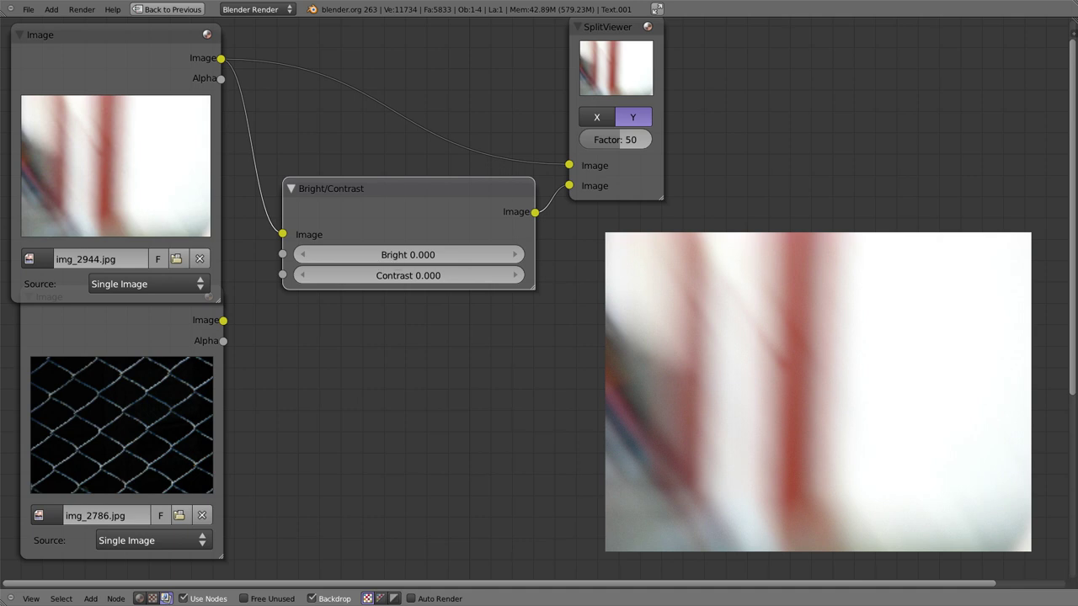
# Step: Step the Bright value down repeatedly toward about -3
pyautogui.click(304, 255)
pyautogui.tripleClick(304, 255)
pyautogui.doubleClick(304, 255)
pyautogui.doubleClick(304, 255)
pyautogui.click(304, 255)
pyautogui.click(304, 255)
pyautogui.click(304, 255)
pyautogui.click(304, 255)
pyautogui.doubleClick(304, 255)
pyautogui.click(304, 255)
pyautogui.doubleClick(304, 255)
pyautogui.doubleClick(304, 255)
pyautogui.doubleClick(304, 255)
pyautogui.tripleClick(304, 255)
pyautogui.doubleClick(304, 255)
pyautogui.tripleClick(304, 255)
pyautogui.doubleClick(304, 255)
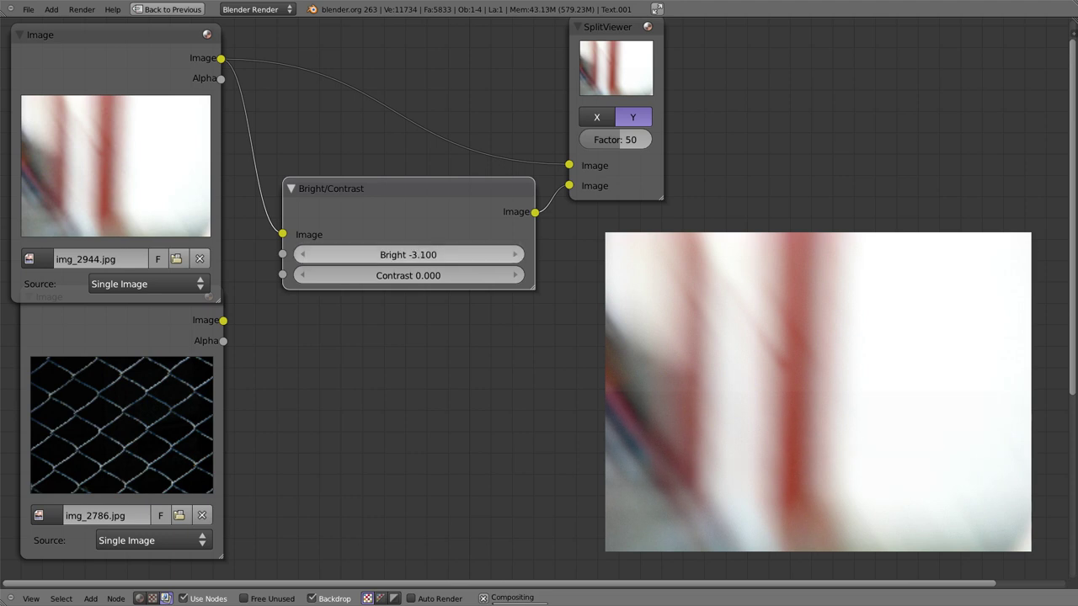
# Step: Drag Bright down to -25.900 and Contrast down to -34.100
pyautogui.moveTo(423, 256)
pyautogui.mouseDown()
pyautogui.moveTo(403, 261)
pyautogui.moveTo(430, 268)
pyautogui.mouseUp()
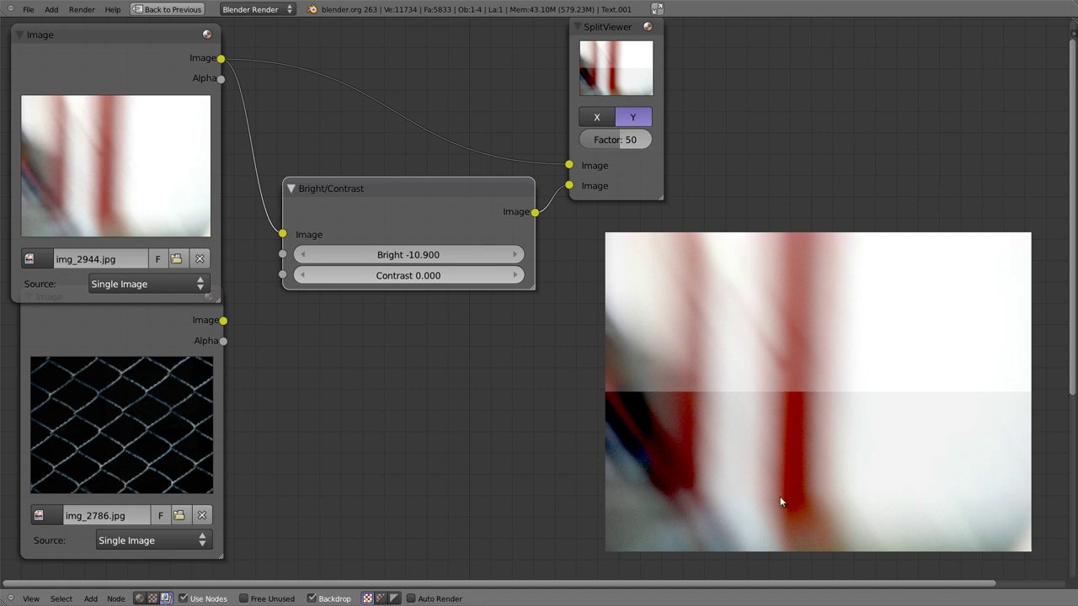
pyautogui.moveTo(422, 254)
pyautogui.mouseDown()
pyautogui.moveTo(463, 272)
pyautogui.moveTo(442, 259)
pyautogui.moveTo(457, 257)
pyautogui.mouseUp()
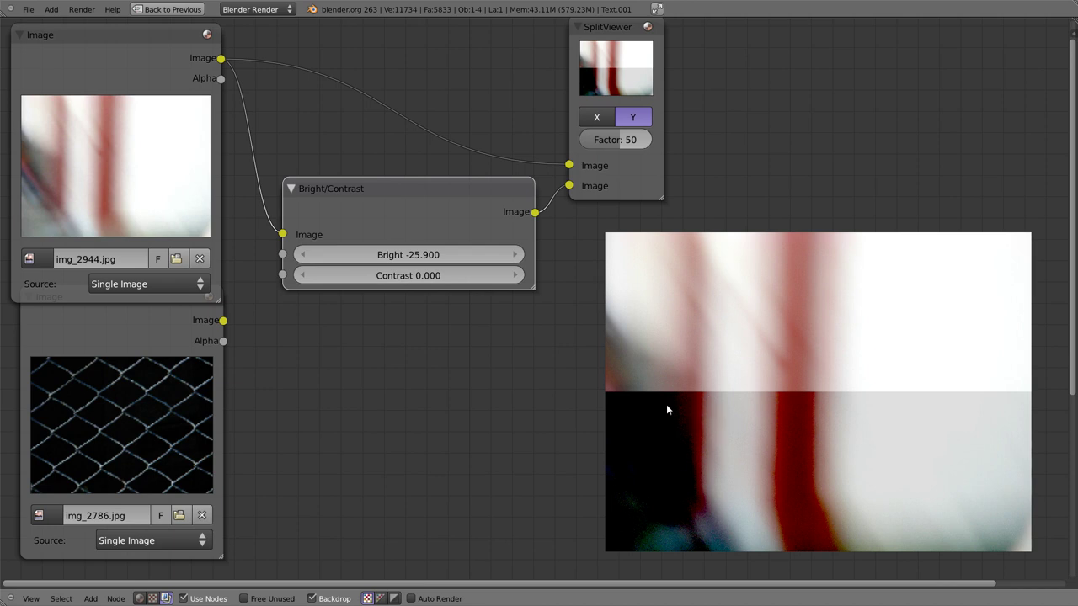
pyautogui.moveTo(435, 280)
pyautogui.mouseDown()
pyautogui.moveTo(479, 301)
pyautogui.moveTo(453, 278)
pyautogui.mouseUp()
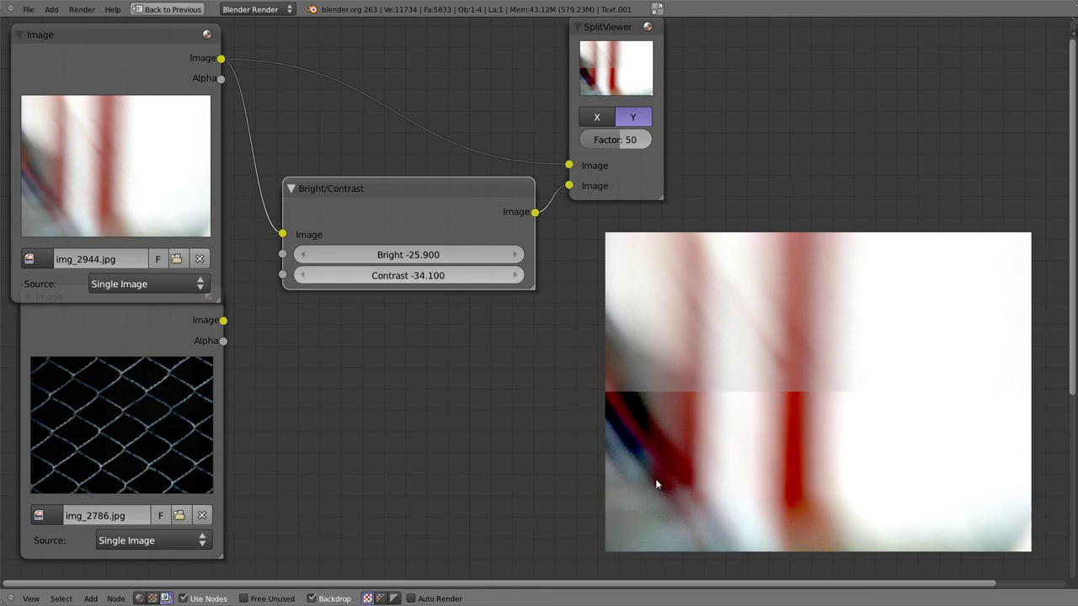
# Step: Take Contrast back above zero, setting it to 20 and then 74.500
pyautogui.moveTo(447, 279)
pyautogui.mouseDown()
pyautogui.moveTo(470, 289)
pyautogui.moveTo(451, 277)
pyautogui.moveTo(470, 283)
pyautogui.moveTo(462, 277)
pyautogui.mouseUp()
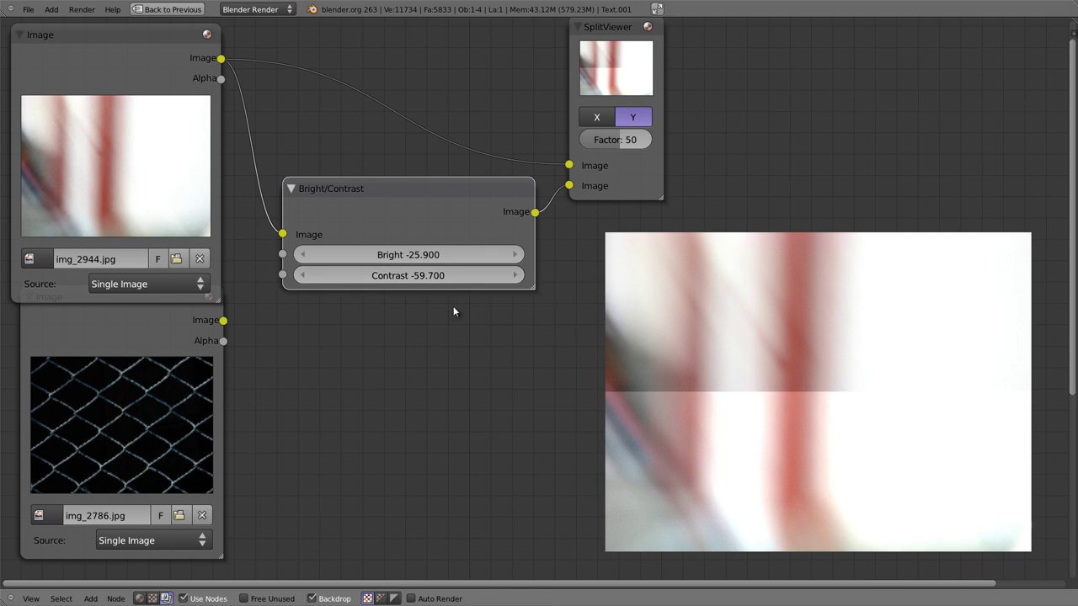
pyautogui.moveTo(403, 276); pyautogui.dragTo(513, 276)
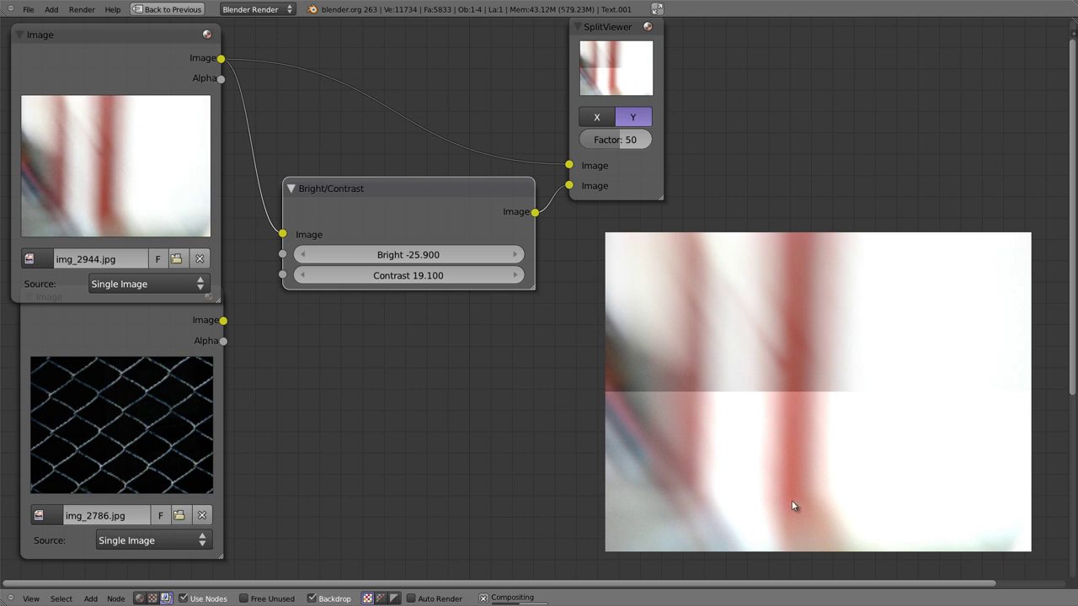
pyautogui.write('20')
pyautogui.press('Return')
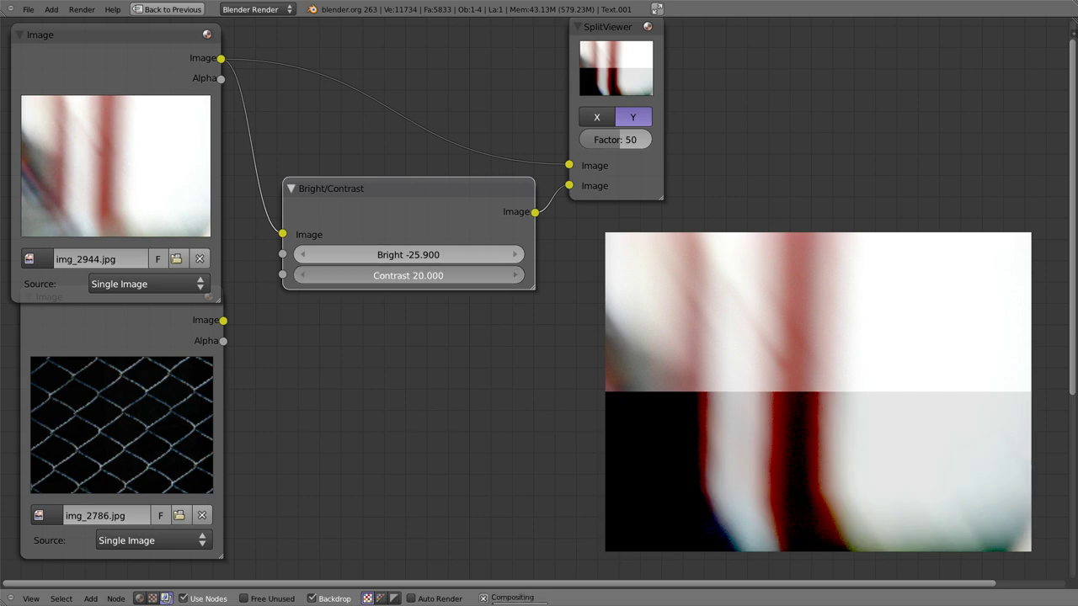
pyautogui.moveTo(421, 275)
pyautogui.mouseDown()
pyautogui.moveTo(431, 278)
pyautogui.moveTo(387, 277)
pyautogui.mouseUp()
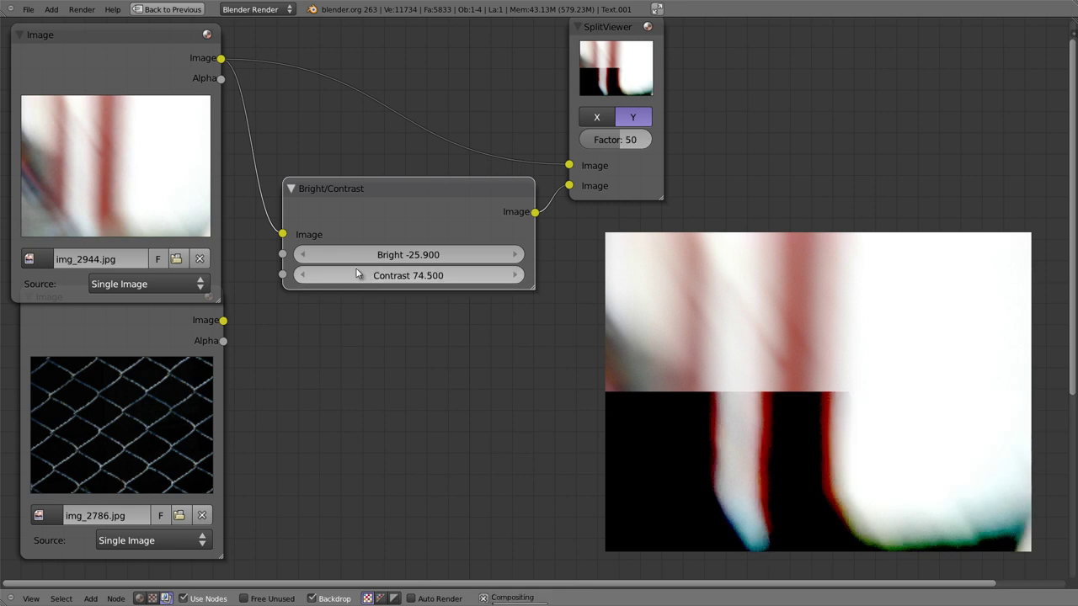
# Step: Switch the split to X, set the SplitViewer factor to 100, and raise Contrast to 79.600
pyautogui.click(598, 117)
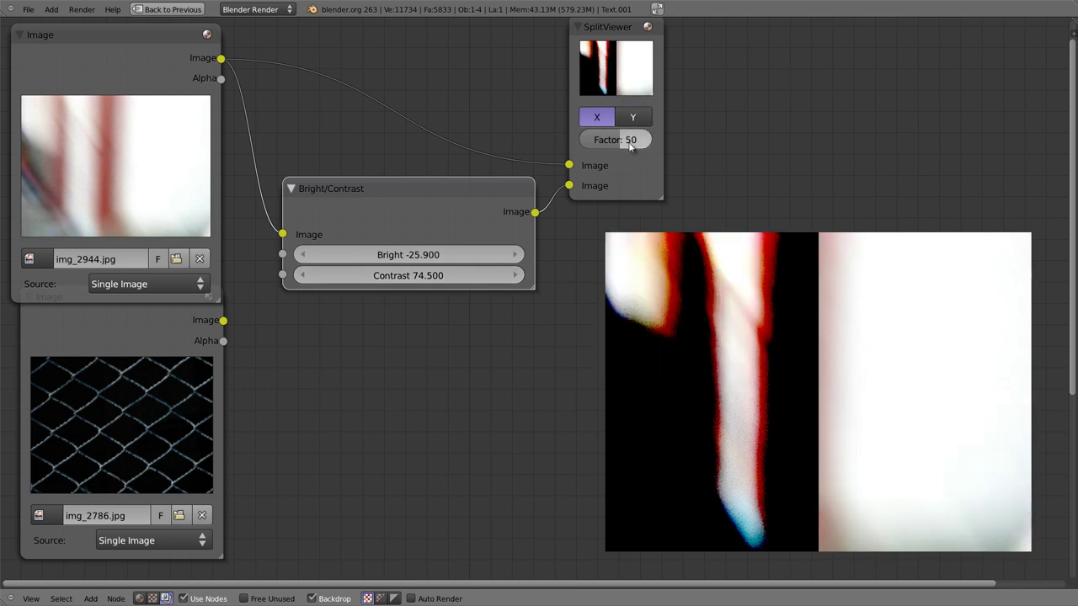
pyautogui.moveTo(662, 152); pyautogui.dragTo(664, 152)
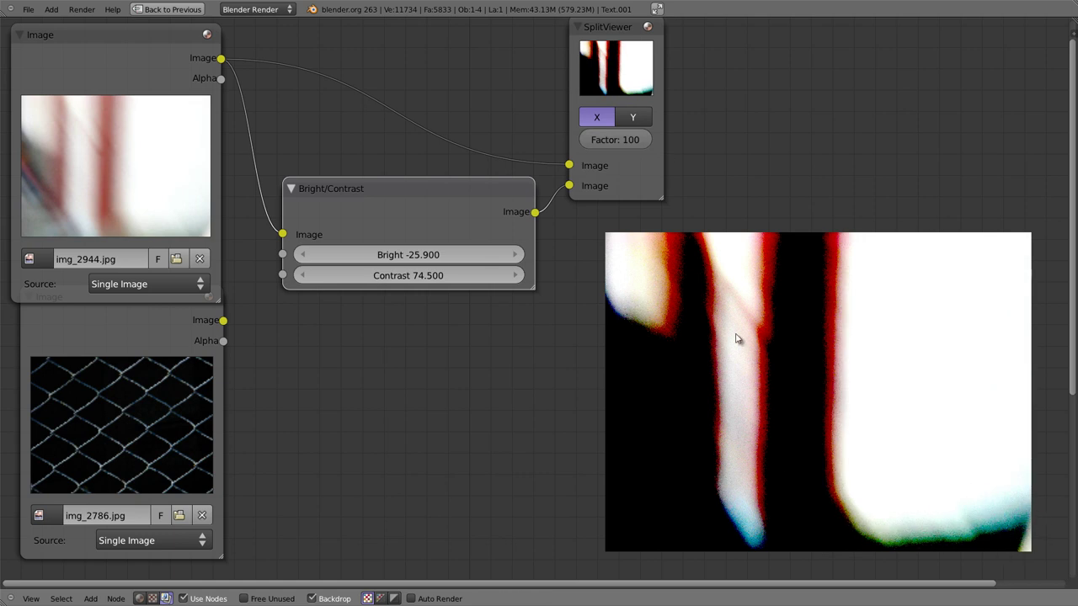
pyautogui.moveTo(417, 273); pyautogui.dragTo(403, 312)
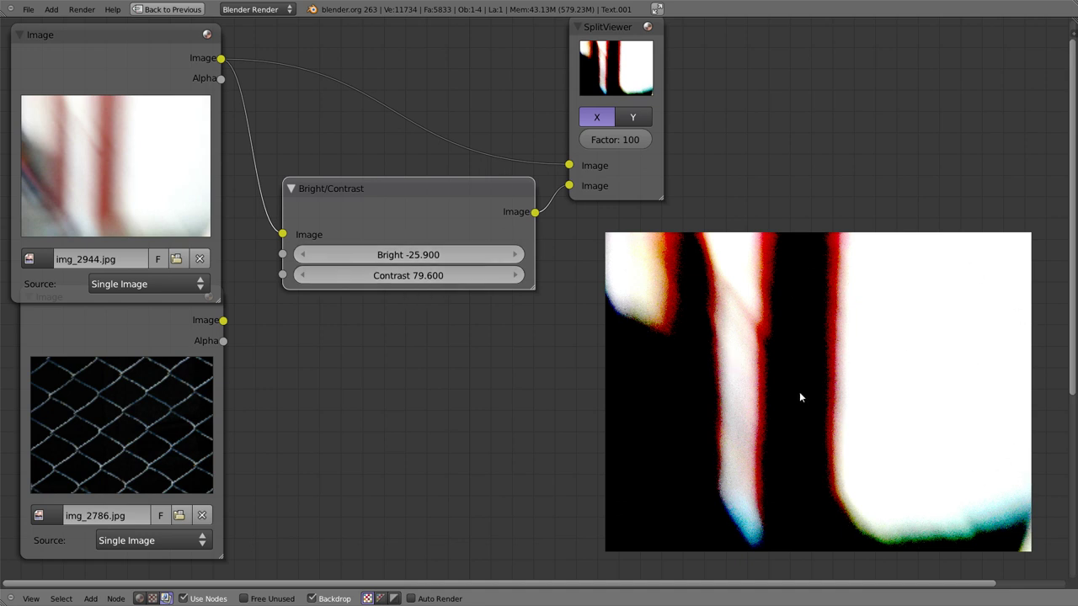
# Step: Set both Bright and Contrast to 5
pyautogui.click(414, 254)
pyautogui.write('5')
pyautogui.press('Return')
pyautogui.click(412, 275)
pyautogui.write('5')
pyautogui.press('Return')
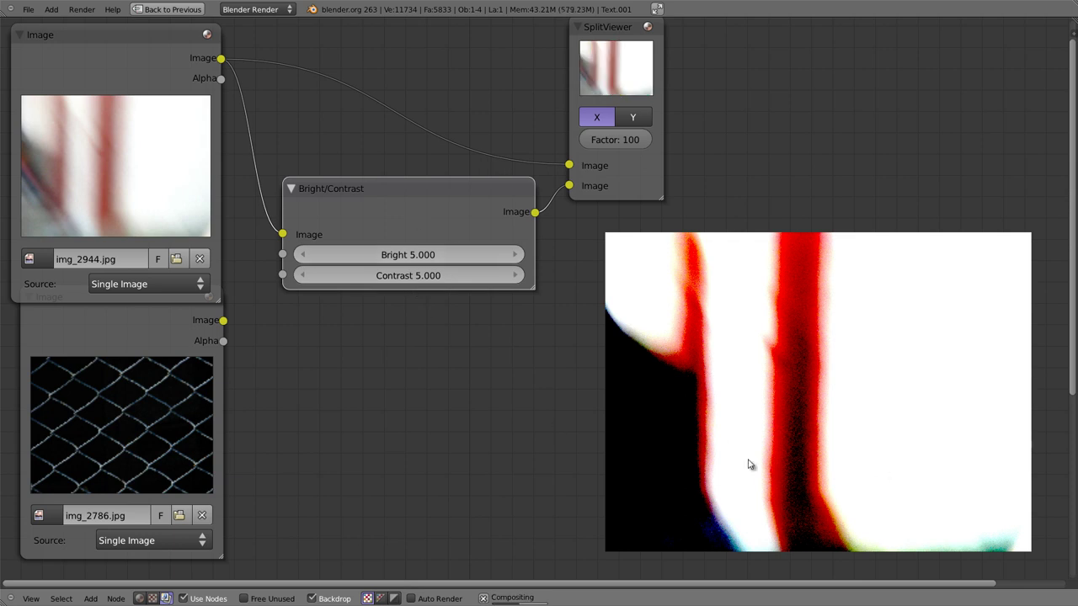
# Step: Compare against the original, then set the SplitViewer to factor 50 split along Y
pyautogui.click(587, 140)
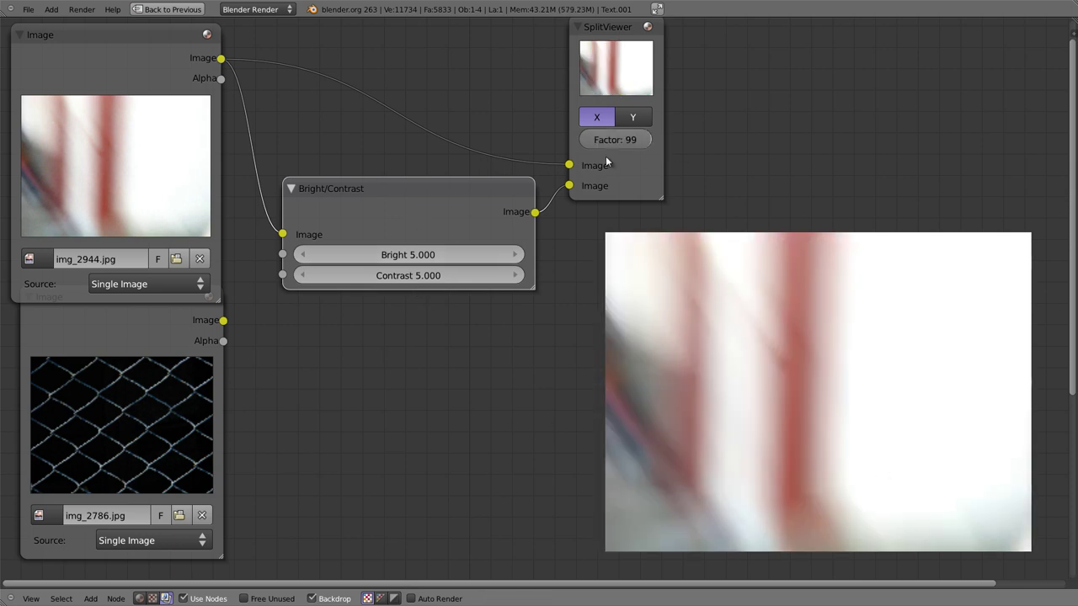
pyautogui.click(638, 140)
pyautogui.click(619, 141)
pyautogui.write('5')
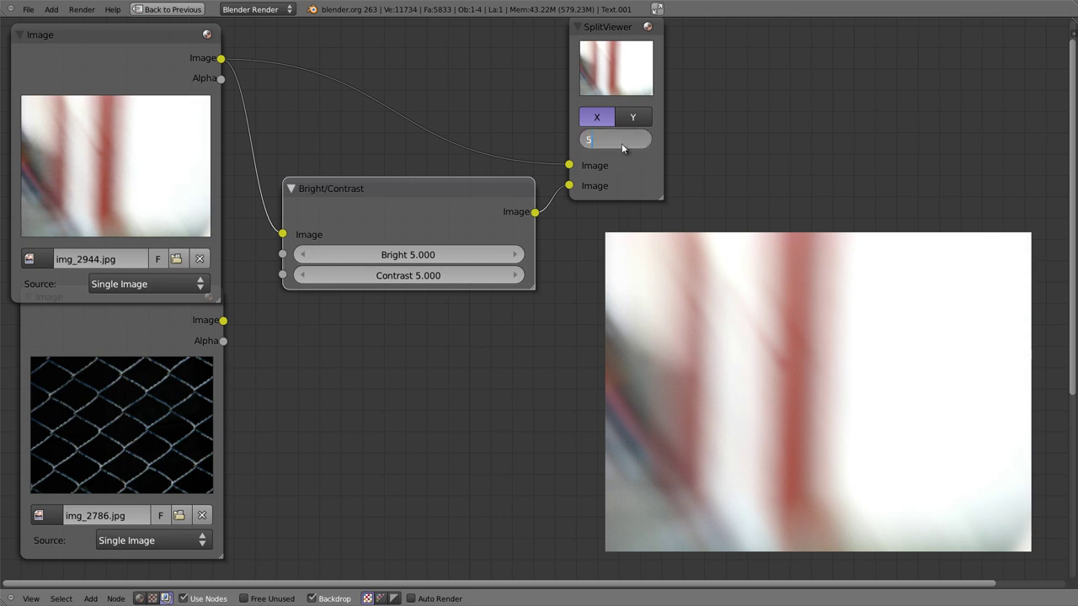
pyautogui.write('0')
pyautogui.press('Return')
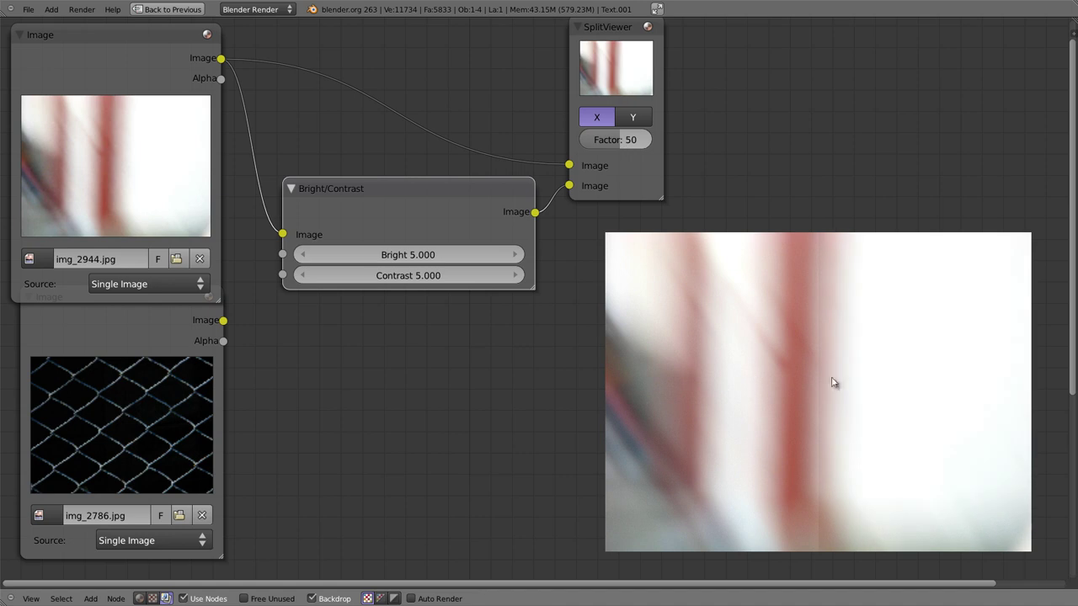
pyautogui.click(632, 117)
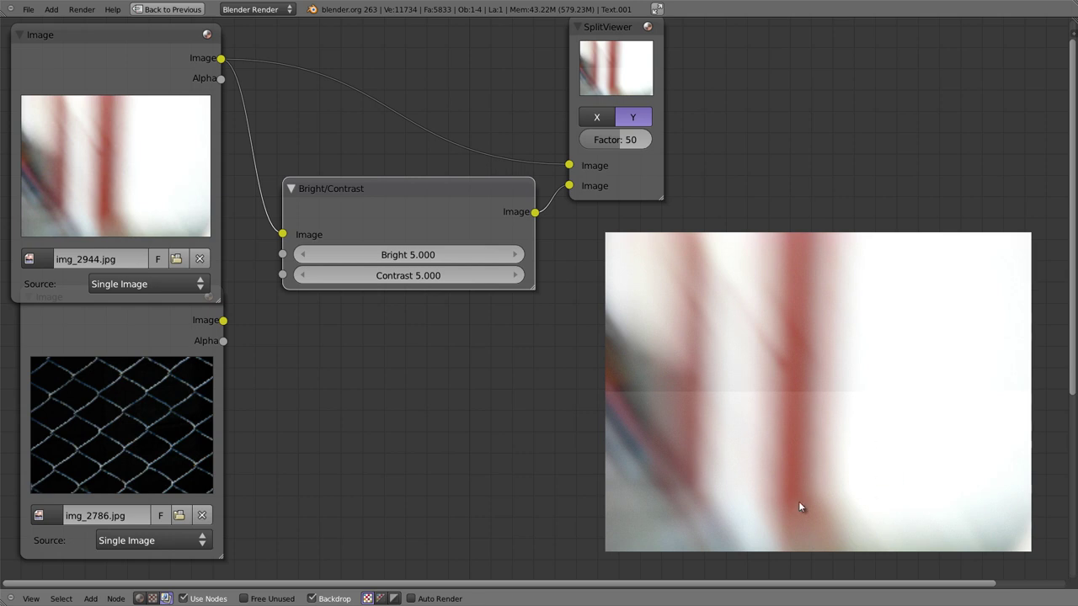
# Step: Try Bright at -10, then settle on -3 with Contrast left at 5
pyautogui.click(412, 255)
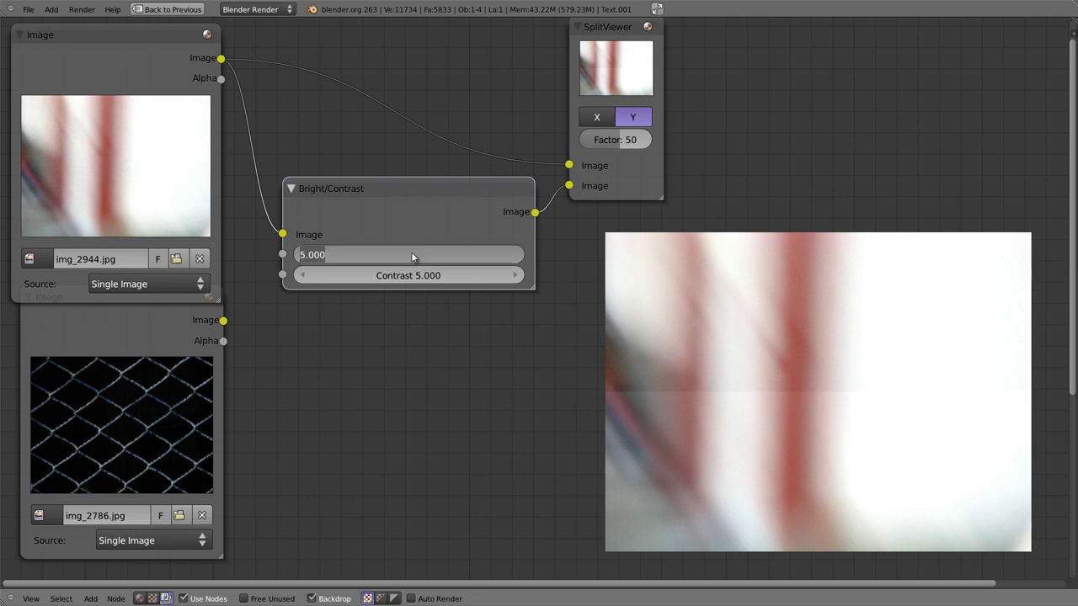
pyautogui.write('-10')
pyautogui.press('Return')
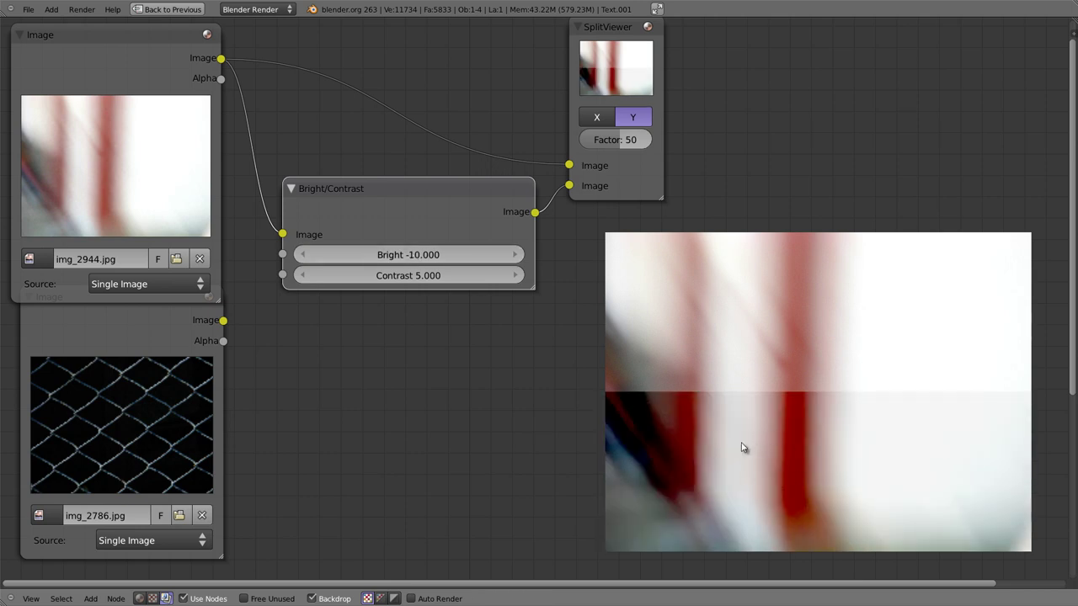
pyautogui.click(416, 257)
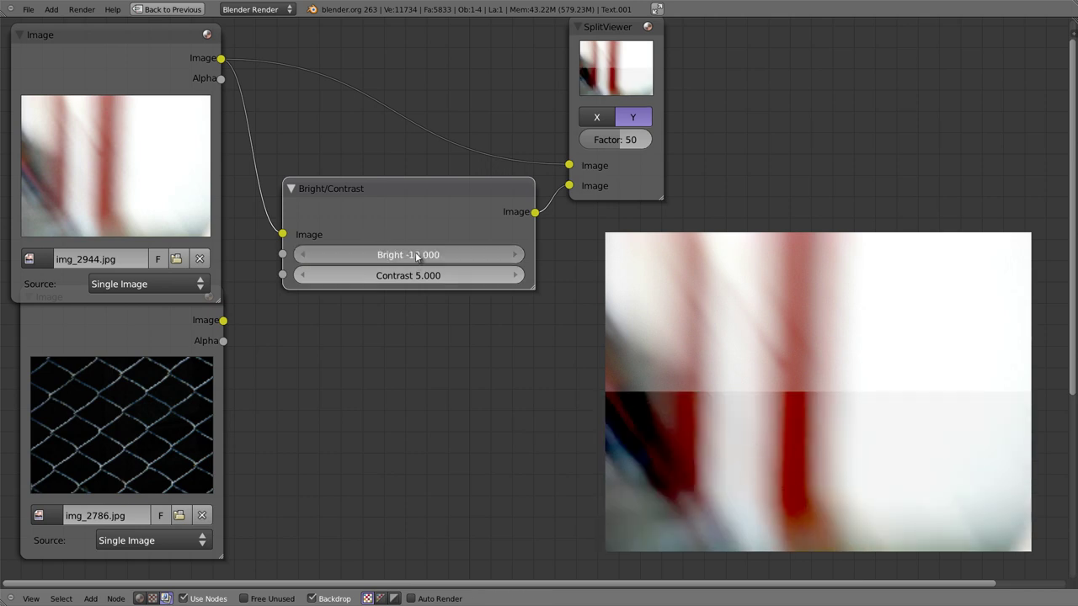
pyautogui.write('-3')
pyautogui.press('Return')
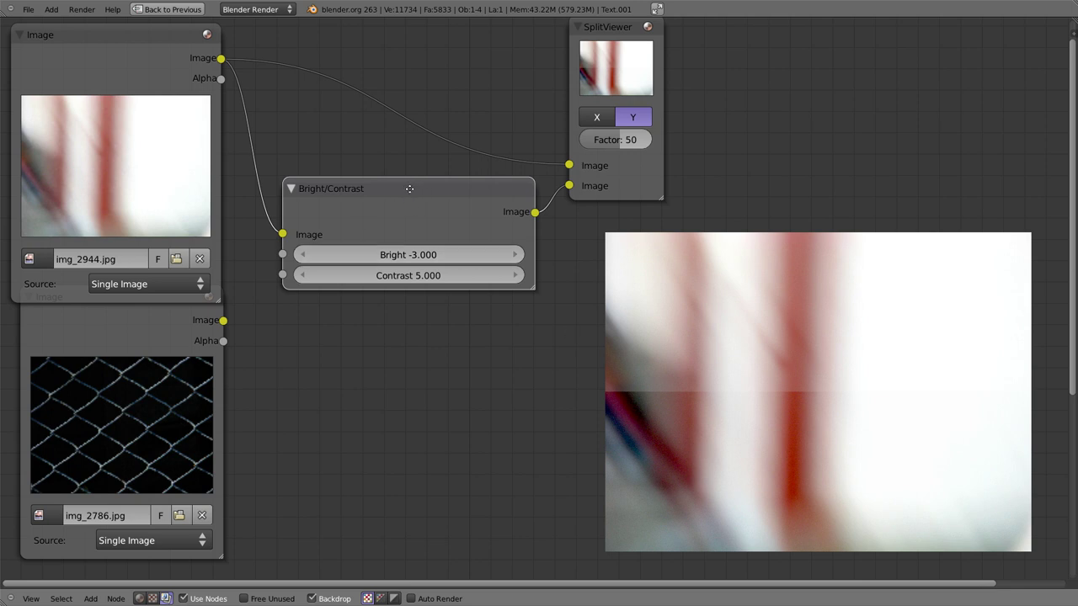
pyautogui.moveTo(416, 192); pyautogui.dragTo(417, 193, button='middle')
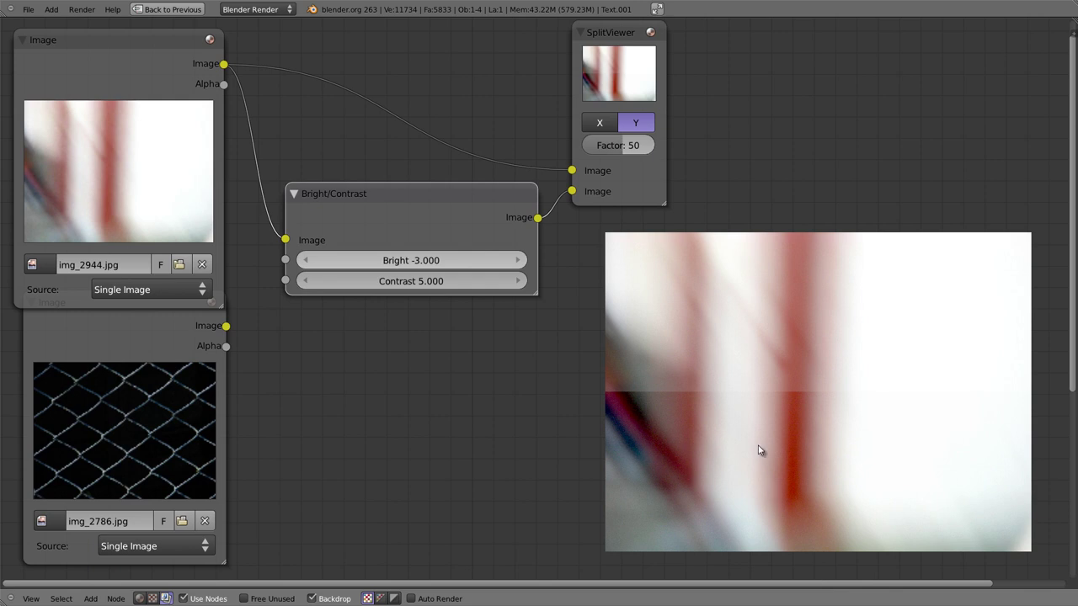
# Step: Replace the SplitViewer with a Viewer node placed beside Bright/Contrast
pyautogui.moveTo(393, 198)
pyautogui.mouseDown()
pyautogui.moveTo(378, 236)
pyautogui.moveTo(391, 205)
pyautogui.mouseUp()
pyautogui.click(614, 33)
pyautogui.press('x')
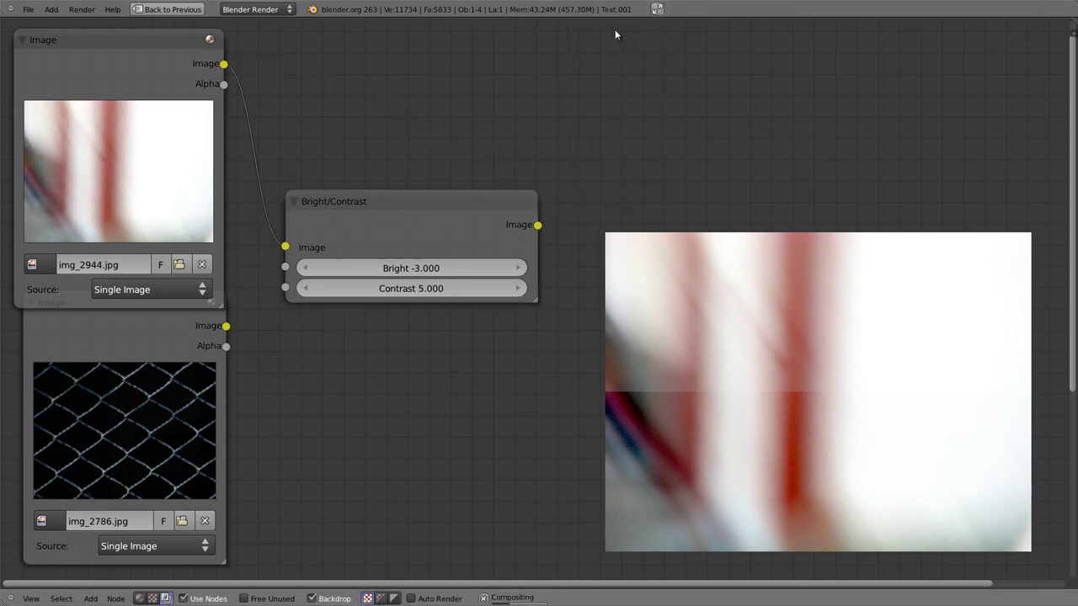
pyautogui.hotkey('shift', 'a')
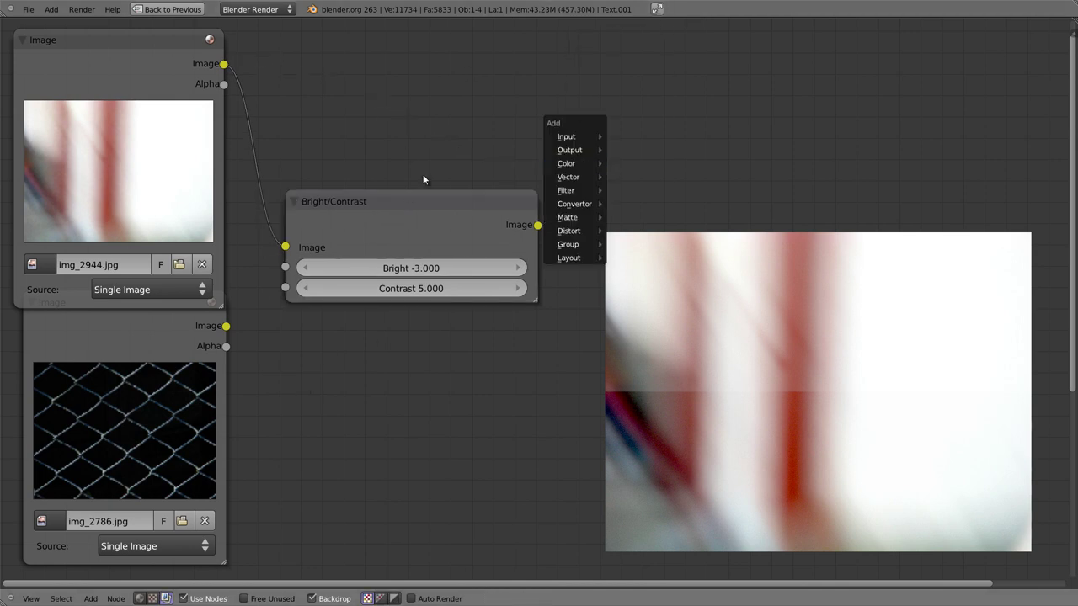
pyautogui.press('o')
pyautogui.press('v')
pyautogui.moveTo(668, 189); pyautogui.dragTo(634, 72)
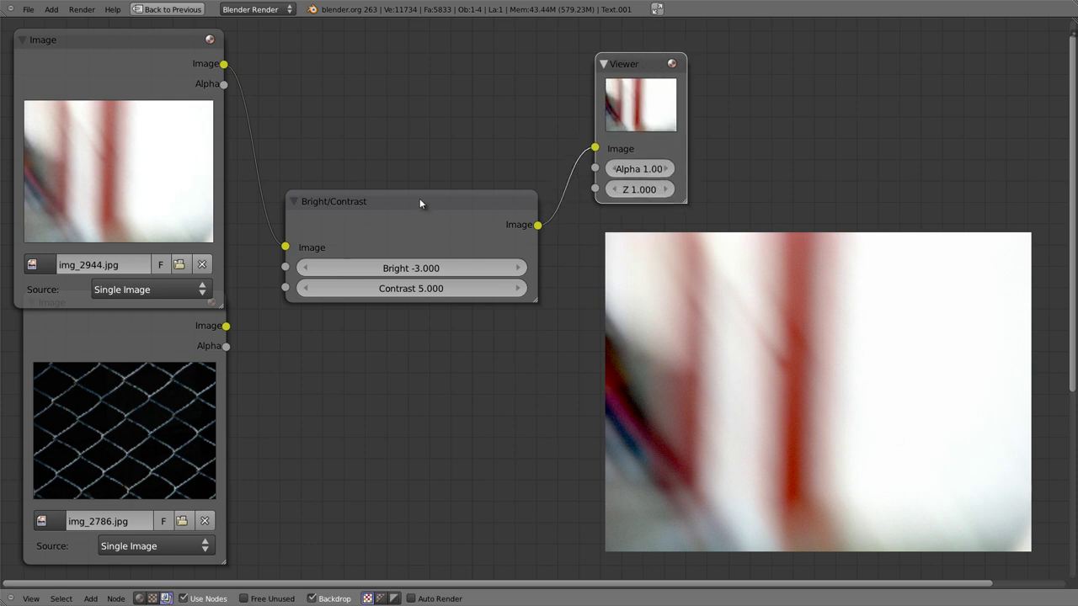
# Step: Feed the fence image img_2786.jpg into the Bright/Contrast node's Image input
pyautogui.moveTo(421, 202); pyautogui.dragTo(426, 136)
pyautogui.click(147, 329)
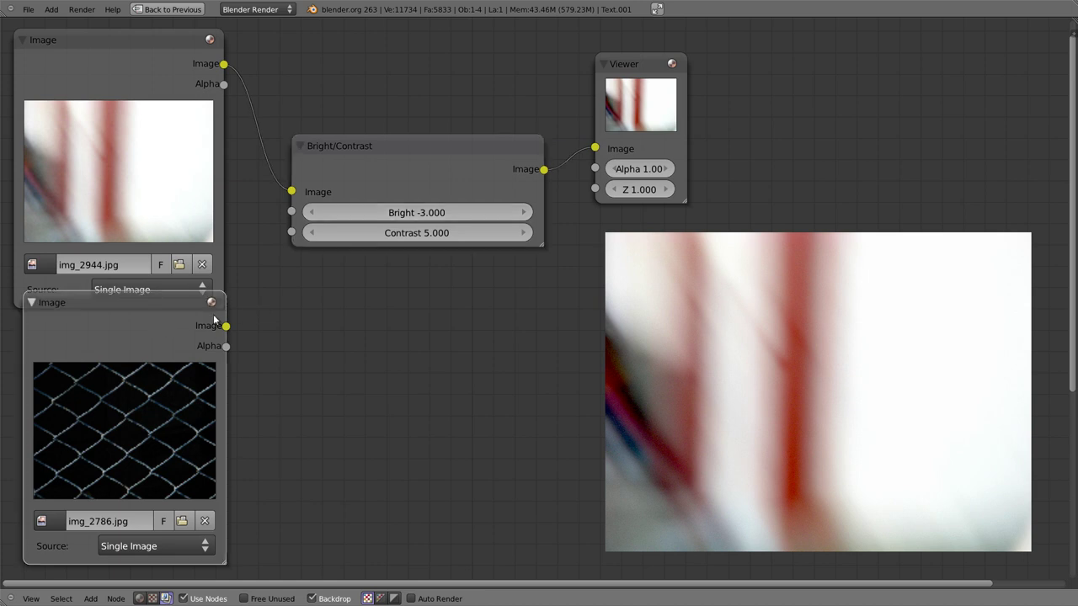
pyautogui.moveTo(225, 328)
pyautogui.mouseDown()
pyautogui.moveTo(273, 198)
pyautogui.moveTo(291, 192)
pyautogui.mouseUp()
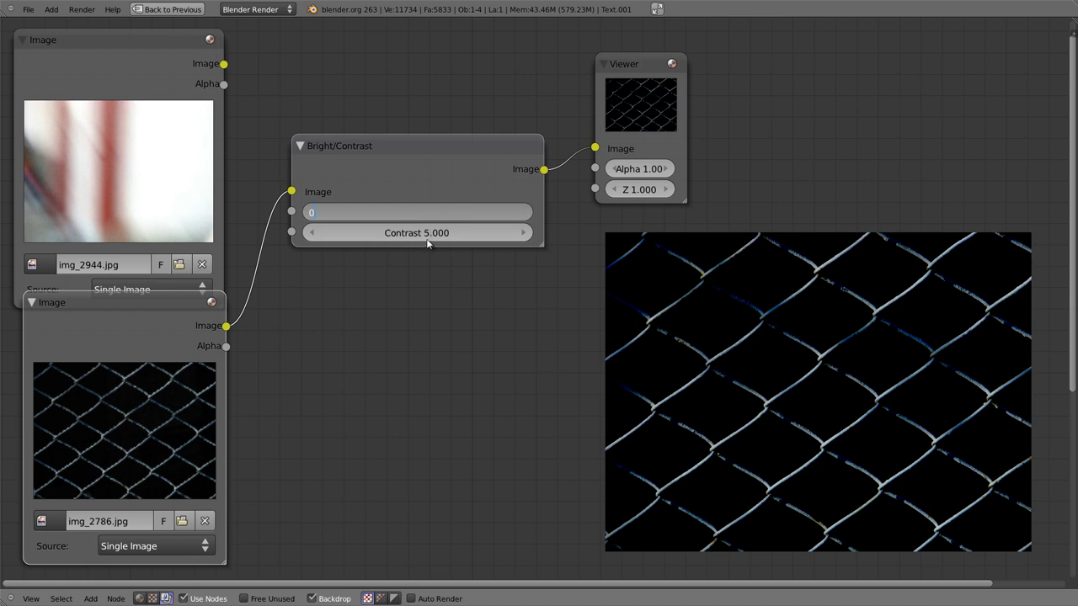
# Step: Reset Bright and Contrast to 0, then raise them to 11.600 and 17.200
pyautogui.press('Tab')
pyautogui.write('0')
pyautogui.press('Return')
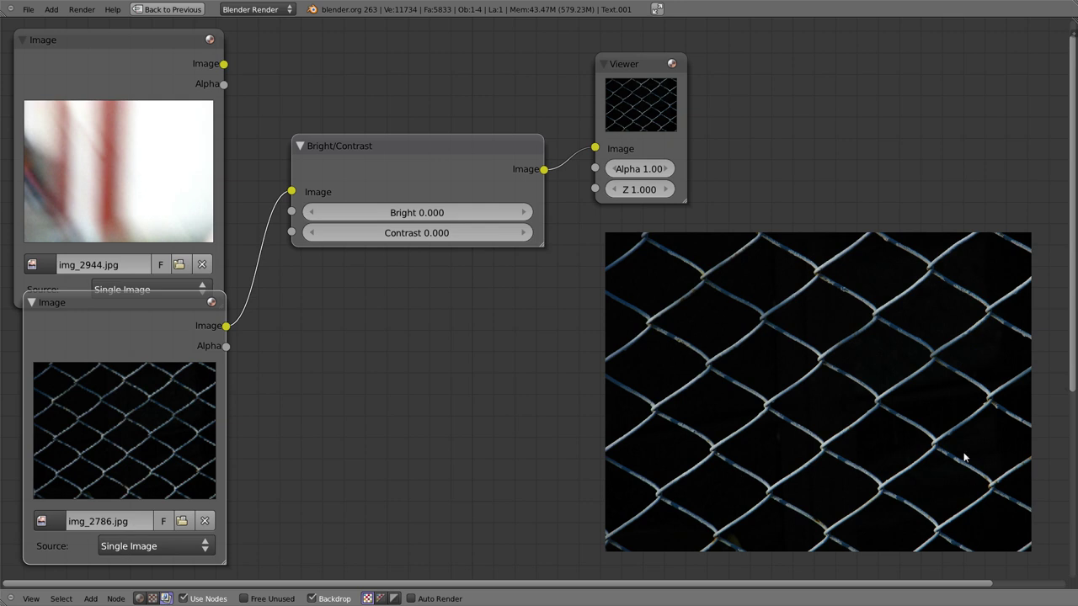
pyautogui.moveTo(409, 212); pyautogui.dragTo(472, 213)
pyautogui.moveTo(472, 212); pyautogui.dragTo(493, 212)
pyautogui.moveTo(418, 213)
pyautogui.mouseDown()
pyautogui.moveTo(455, 212)
pyautogui.moveTo(421, 213)
pyautogui.moveTo(446, 213)
pyautogui.moveTo(427, 232)
pyautogui.moveTo(438, 240)
pyautogui.moveTo(420, 244)
pyautogui.mouseUp()
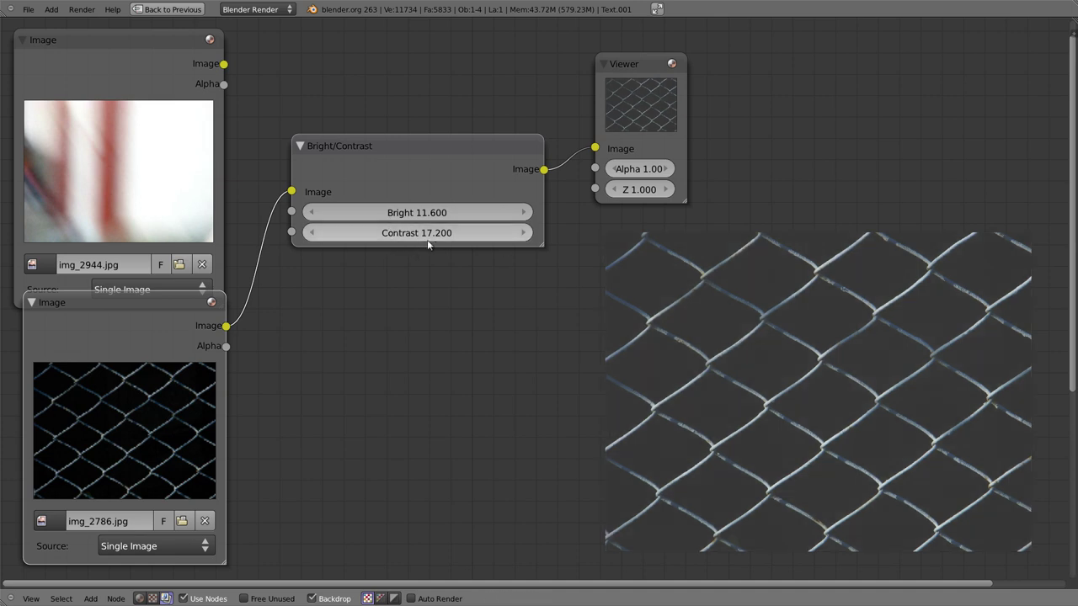
pyautogui.moveTo(423, 159); pyautogui.dragTo(419, 157)
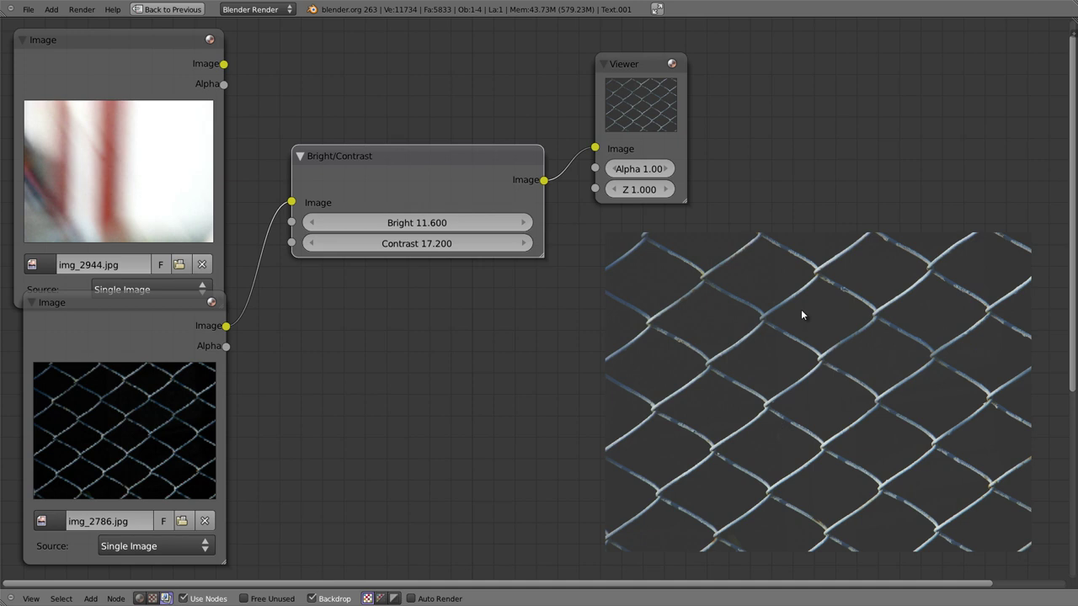
# Step: Enlarge the backdrop preview and lower the Bright/Contrast node's Contrast to -18.1
pyautogui.hotkey('alt', 'v')
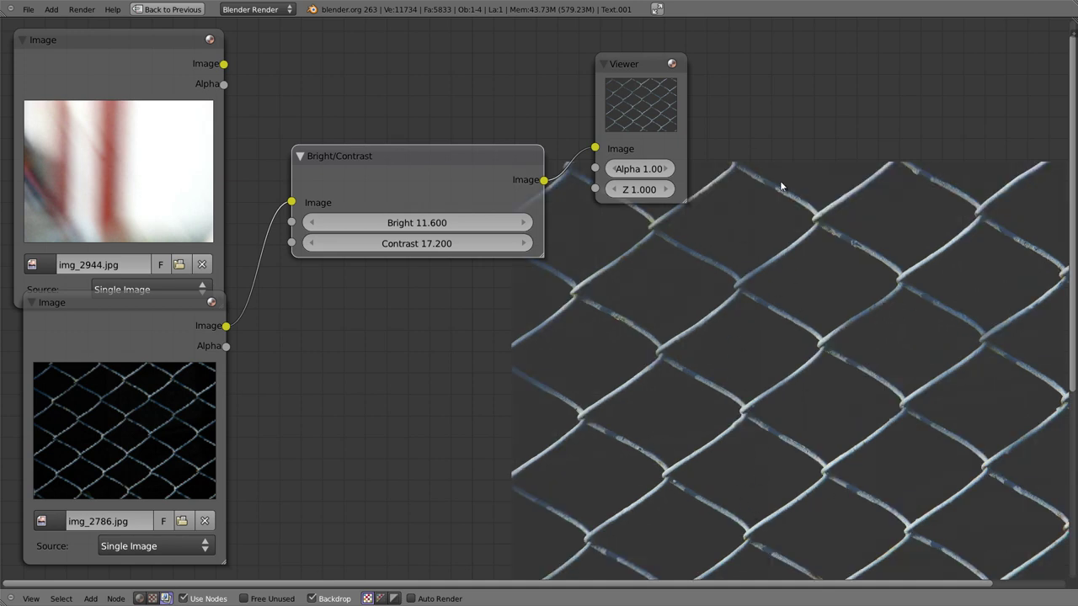
pyautogui.hotkey('alt', 'v')
pyautogui.moveTo(421, 245); pyautogui.dragTo(362, 245)
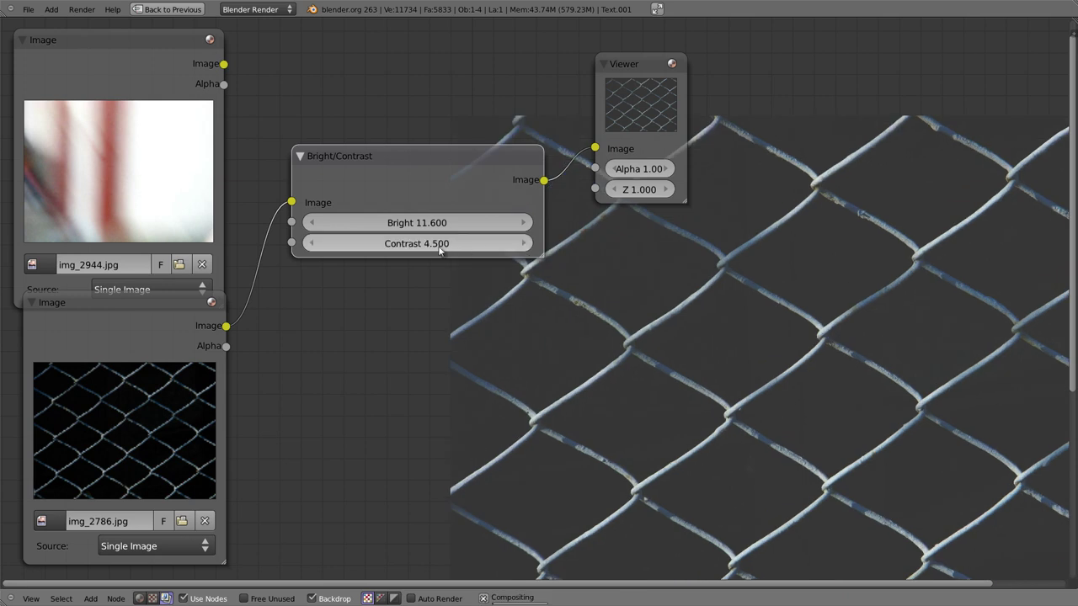
pyautogui.moveTo(451, 245); pyautogui.dragTo(482, 255)
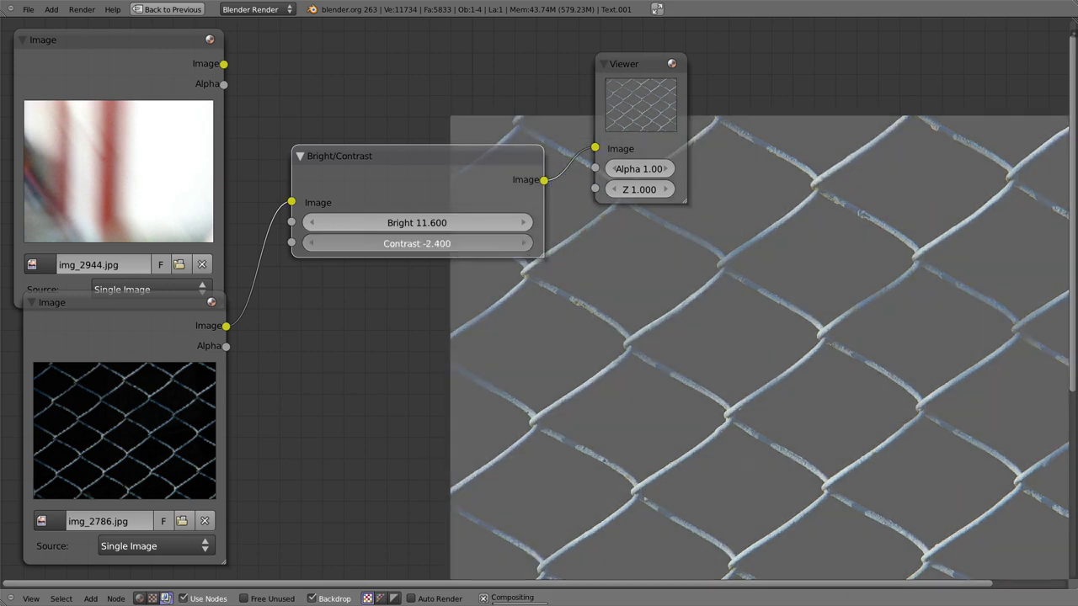
pyautogui.moveTo(468, 243); pyautogui.dragTo(438, 243)
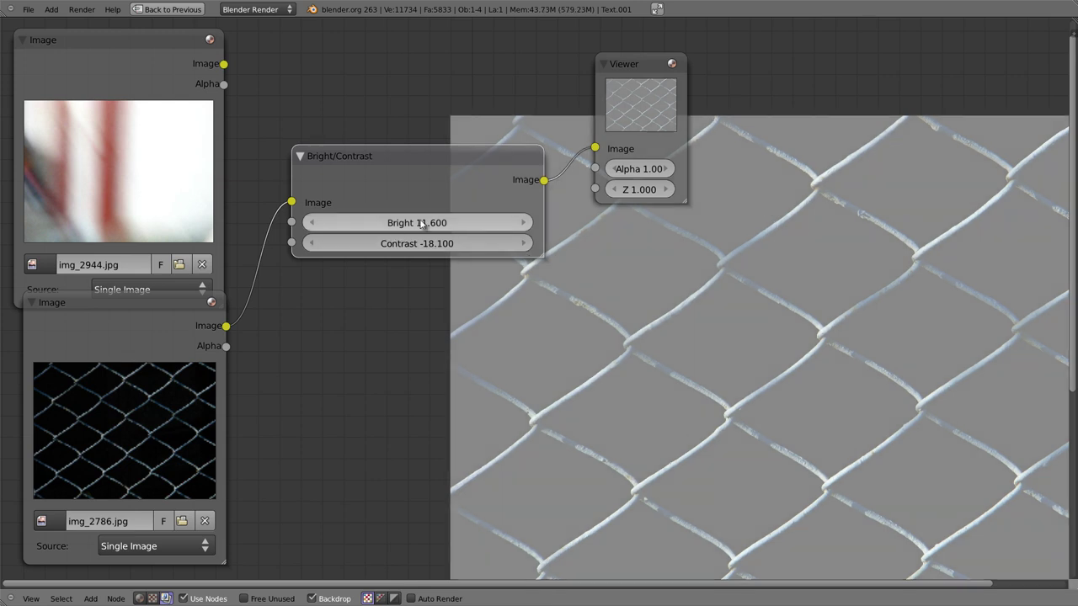
# Step: Set Bright to -10.7 for a deep black background, then shrink the backdrop back
pyautogui.moveTo(421, 222); pyautogui.dragTo(484, 222)
pyautogui.moveTo(401, 224)
pyautogui.mouseDown()
pyautogui.moveTo(472, 224)
pyautogui.moveTo(396, 222)
pyautogui.mouseUp()
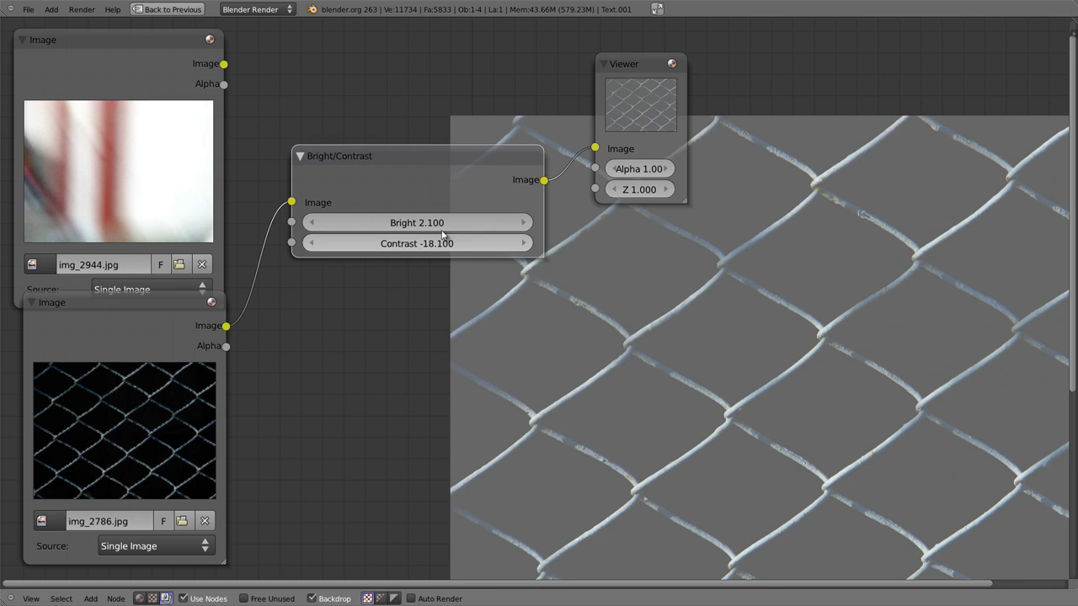
pyautogui.moveTo(444, 224); pyautogui.dragTo(435, 229)
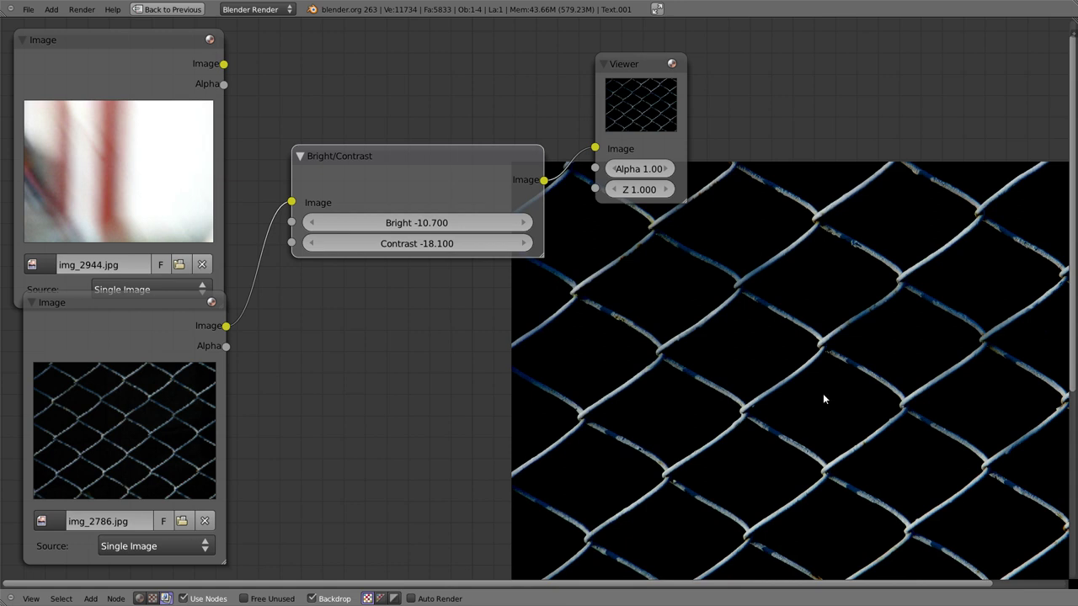
pyautogui.press('v')
pyautogui.press('v')
pyautogui.press('v')
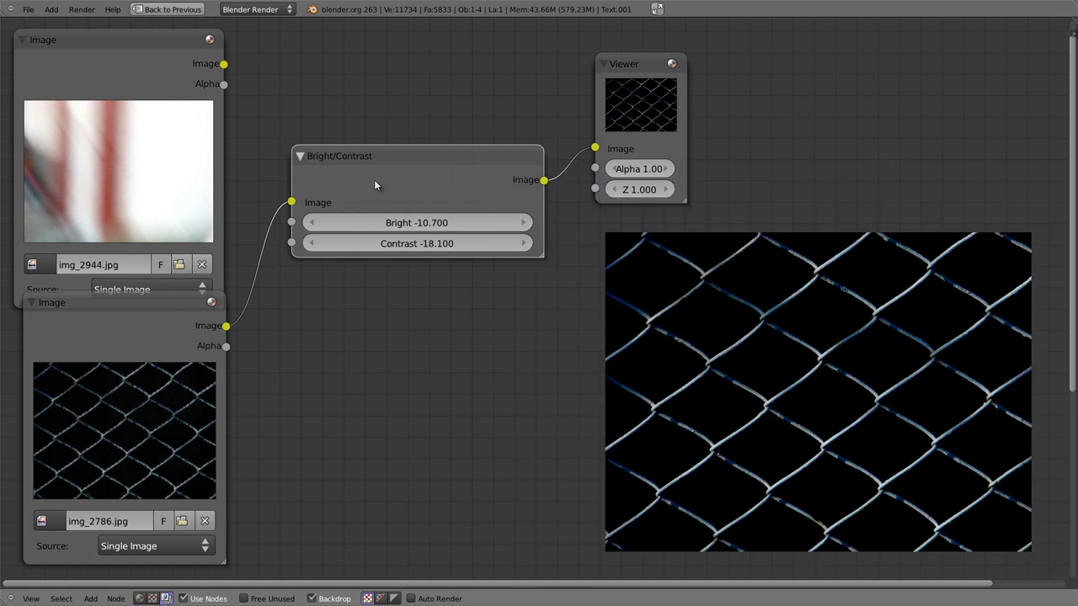